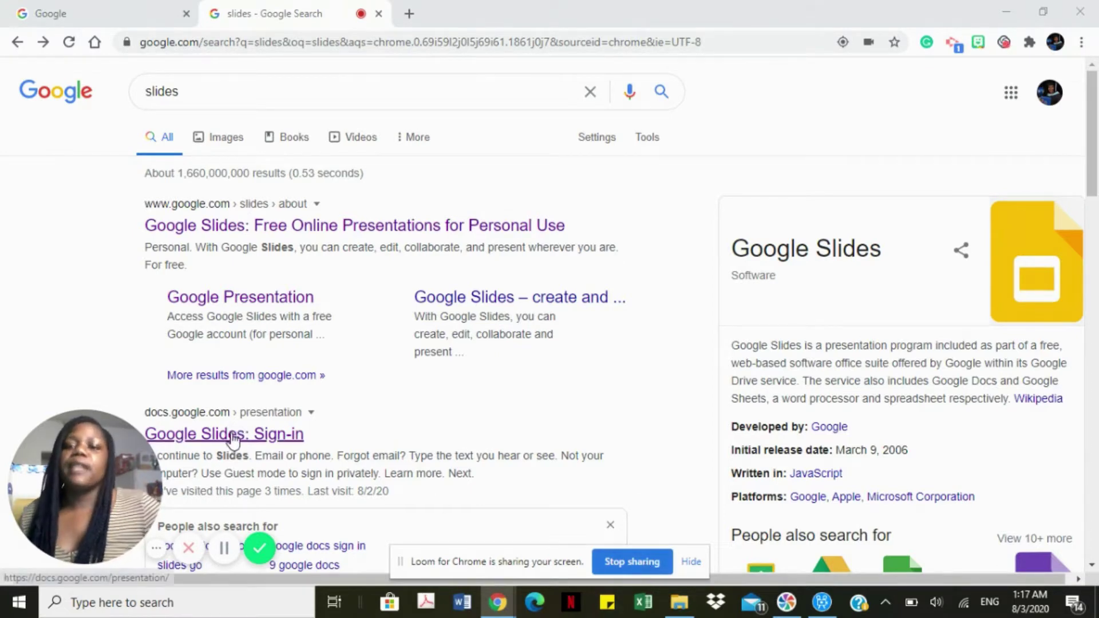
# Step: Start a blank Google Slides presentation and delete its title and subtitle placeholders
pyautogui.click(232, 440)
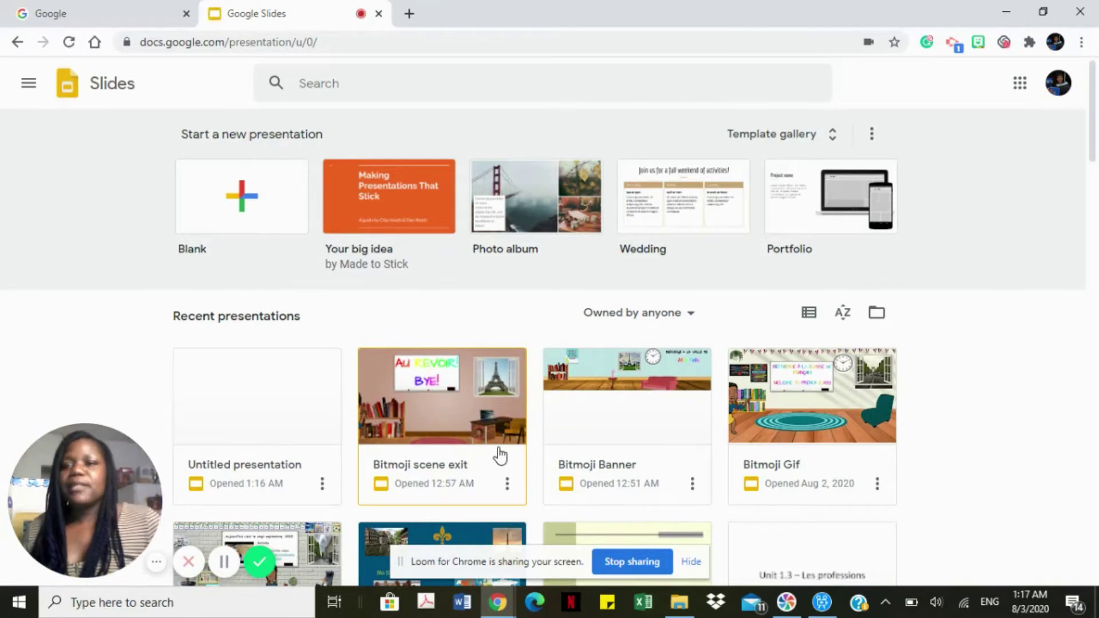
pyautogui.click(240, 201)
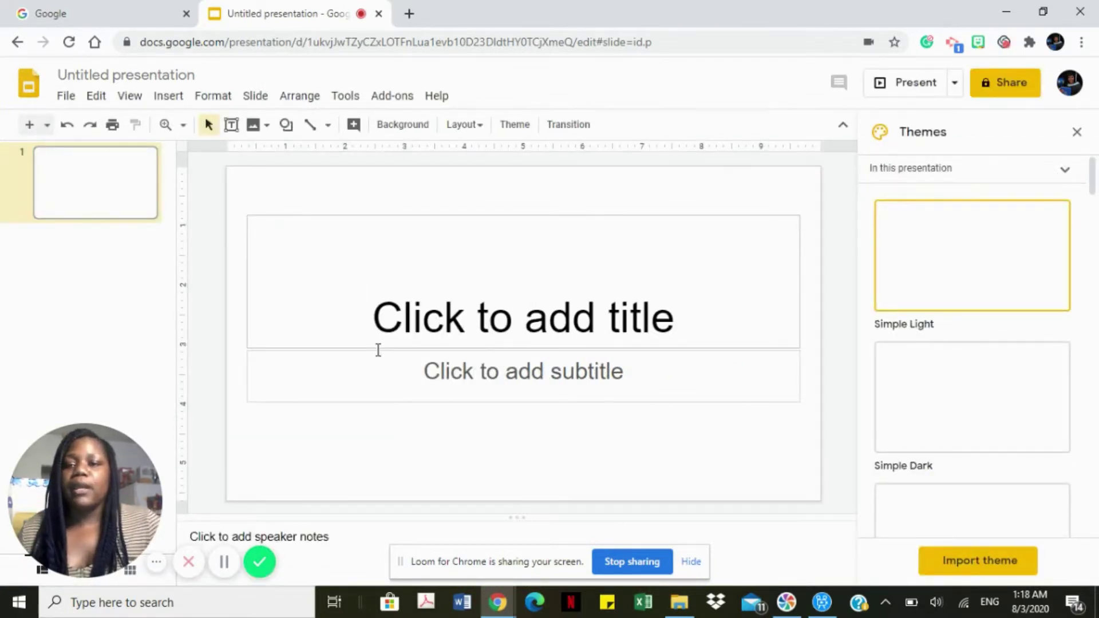
pyautogui.click(378, 347)
pyautogui.keyDown('shift'); pyautogui.click(351, 385); pyautogui.keyUp('shift')
pyautogui.press('Delete')
# Step: Search Google Images for 'wall floor' to find a slide background picture
pyautogui.click(418, 127)
pyautogui.click(660, 320)
pyautogui.click(664, 195)
pyautogui.write('wall floor')
pyautogui.press('Return')
pyautogui.scroll(-3, 645, 387)
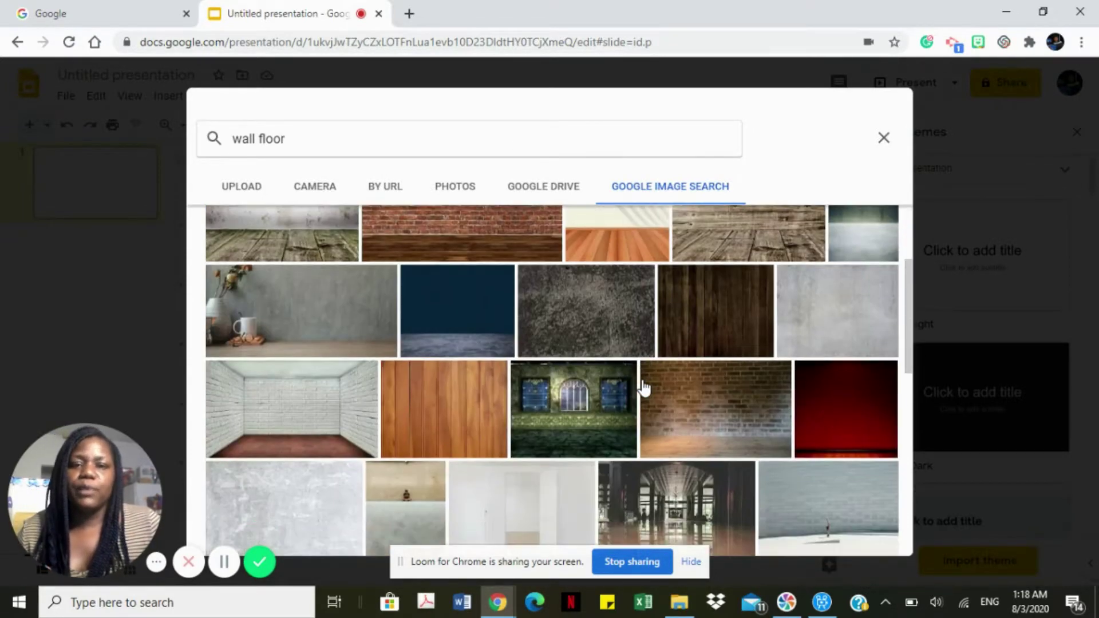
pyautogui.scroll(2, 645, 388)
pyautogui.scroll(-6, 644, 388)
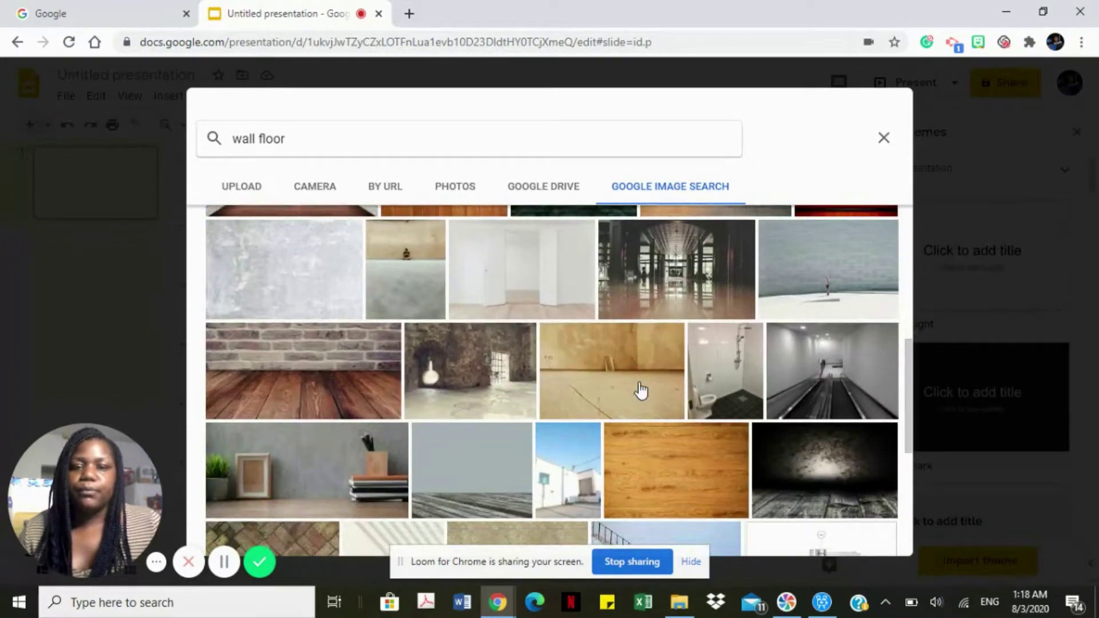
pyautogui.scroll(-3, 640, 390)
pyautogui.scroll(-3, 641, 391)
pyautogui.scroll(-5, 641, 390)
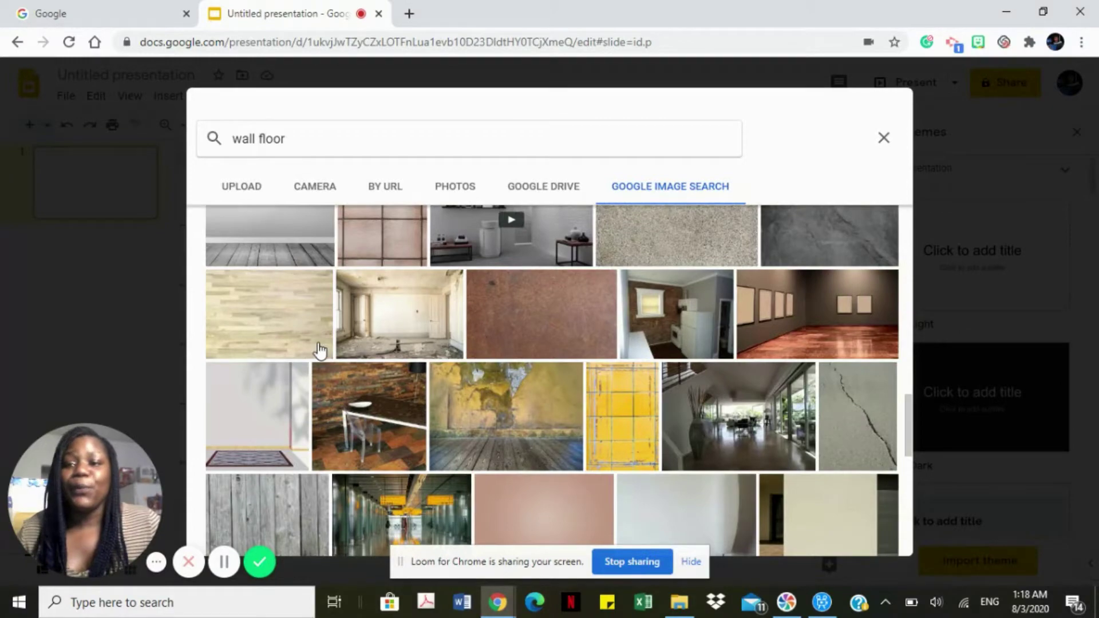
pyautogui.scroll(1, 339, 268)
# Step: Set the grey wall and wooden plank floor photo as the slide background
pyautogui.click(334, 268)
pyautogui.click(869, 537)
pyautogui.click(654, 412)
pyautogui.moveTo(334, 275); pyautogui.dragTo(685, 484)
pyautogui.moveTo(663, 355); pyautogui.dragTo(578, 373)
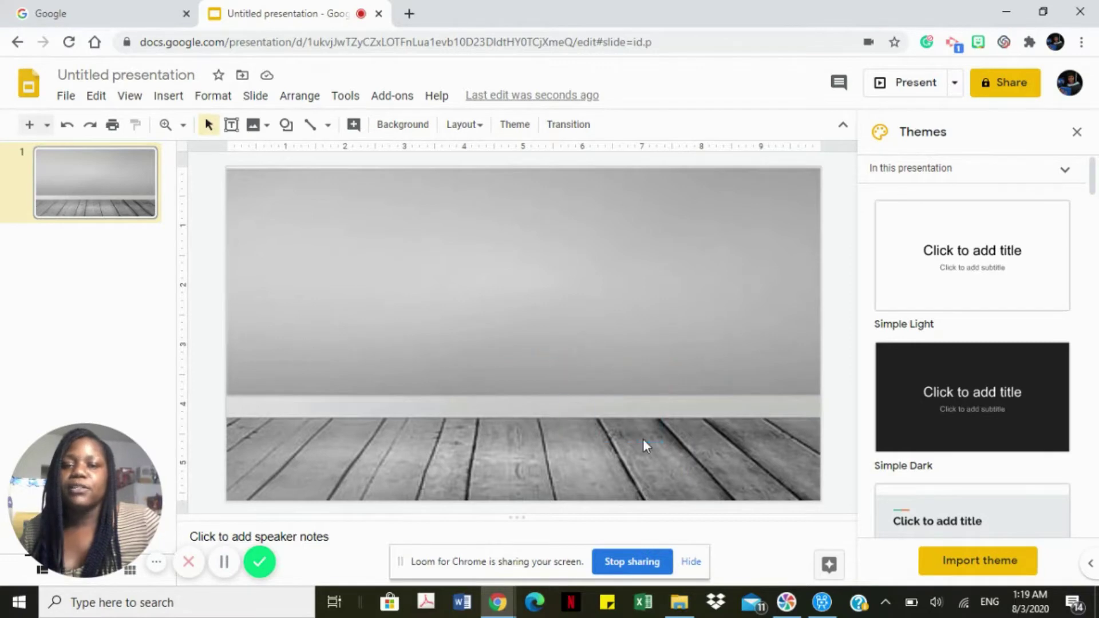
# Step: Change the page setup to a custom 16.67 × 4.17 inch banner size
pyautogui.click(69, 96)
pyautogui.moveTo(142, 481)
pyautogui.moveTo(142, 481); pyautogui.dragTo(1056, 440)
pyautogui.click(66, 96)
pyautogui.scroll(-2, 107, 517)
pyautogui.click(114, 522)
pyautogui.click(540, 309)
pyautogui.click(510, 361)
pyautogui.click(472, 350)
pyautogui.moveTo(551, 348); pyautogui.dragTo(536, 347)
pyautogui.click(619, 410)
# Step: Insert the white window image found by a web search for 'window transparent'
pyautogui.click(166, 97)
pyautogui.moveTo(196, 128)
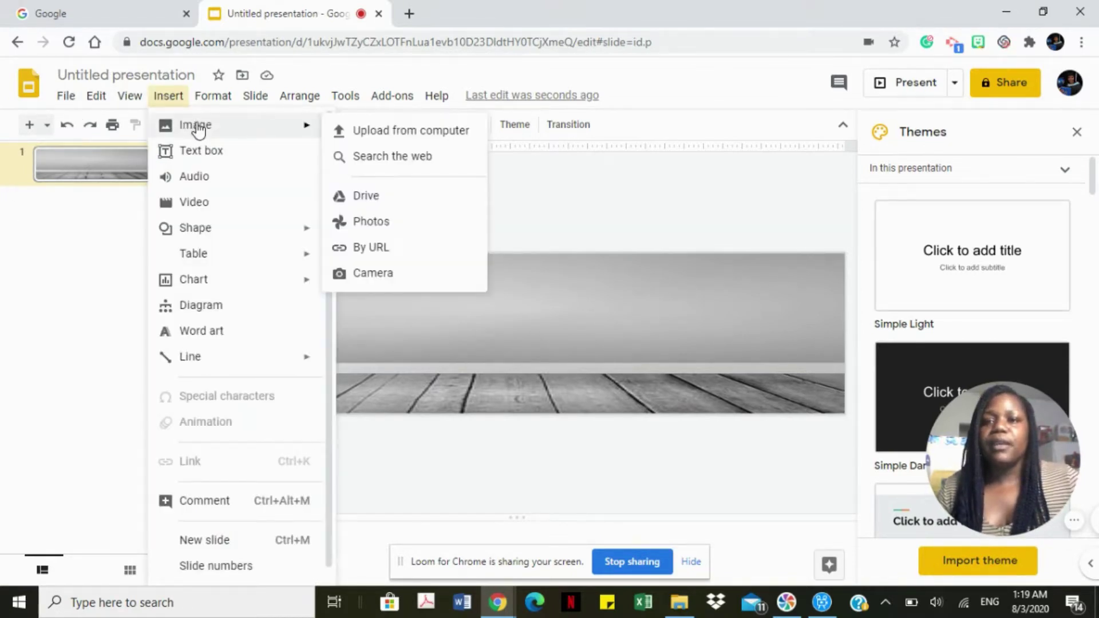
pyautogui.click(387, 157)
pyautogui.write('window transe')
pyautogui.press('BackSpace')
pyautogui.write('o')
pyautogui.press('BackSpace')
pyautogui.write('parent')
pyautogui.press('Return')
pyautogui.click(1034, 324)
pyautogui.click(1064, 567)
# Step: Shrink the window picture and position it near the centre of the wall
pyautogui.moveTo(376, 405); pyautogui.dragTo(346, 379)
pyautogui.moveTo(319, 327); pyautogui.dragTo(534, 309)
pyautogui.moveTo(522, 347); pyautogui.dragTo(512, 339)
pyautogui.moveTo(478, 289); pyautogui.dragTo(526, 314)
# Step: Recolor the window picture with the Dark 7 preset in Format options
pyautogui.click(213, 97)
pyautogui.click(216, 360)
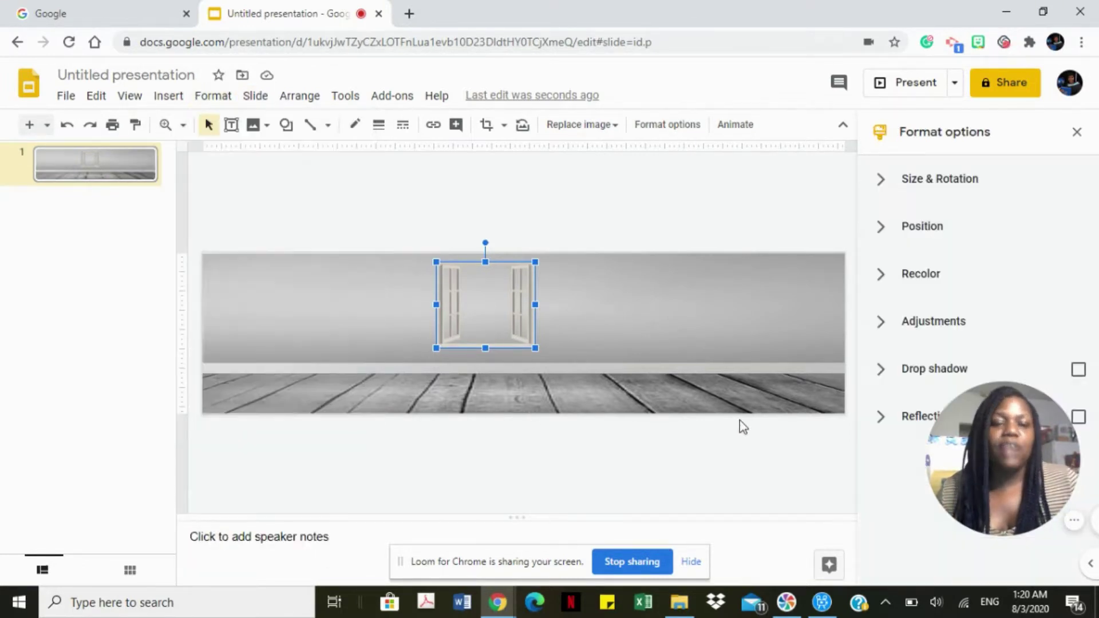
pyautogui.click(926, 279)
pyautogui.click(1050, 326)
pyautogui.moveTo(978, 462); pyautogui.dragTo(129, 385)
pyautogui.click(1021, 327)
pyautogui.scroll(-2, 1002, 421)
pyautogui.scroll(-2, 1003, 436)
pyautogui.click(1032, 431)
# Step: Nudge the teal window slightly right and down, then deselect it
pyautogui.moveTo(533, 320); pyautogui.dragTo(545, 325)
pyautogui.click(594, 330)
pyautogui.moveTo(85, 378)
pyautogui.moveTo(86, 378); pyautogui.dragTo(64, 468)
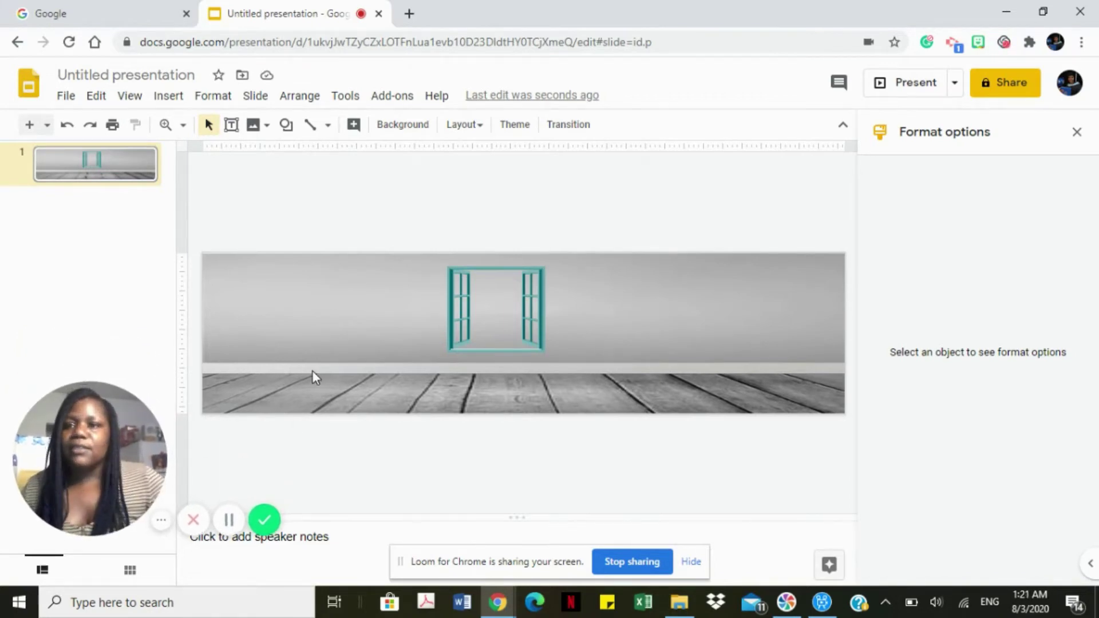
# Step: Search the web for 'eiffel tower' images, dropping the word transparent
pyautogui.click(213, 96)
pyautogui.moveTo(168, 96)
pyautogui.moveTo(213, 137)
pyautogui.click(410, 156)
pyautogui.write('window transparent')
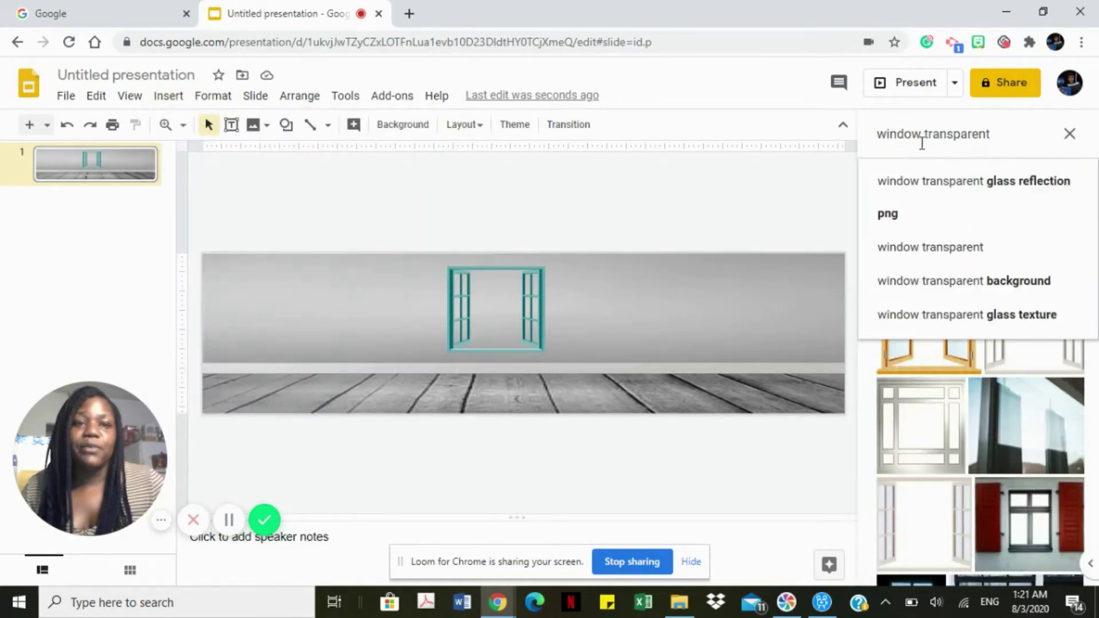
pyautogui.moveTo(922, 143); pyautogui.dragTo(860, 136)
pyautogui.write('eiffel tower')
pyautogui.press('Return')
pyautogui.scroll(-5, 1080, 386)
pyautogui.scroll(-7, 1072, 396)
pyautogui.moveTo(1016, 135); pyautogui.dragTo(946, 139)
pyautogui.press('BackSpace')
pyautogui.press('Return')
# Step: Insert the Eiffel Tower on grass photo onto the slide
pyautogui.scroll(-2, 1063, 439)
pyautogui.scroll(-5, 1062, 440)
pyautogui.scroll(-8, 955, 471)
pyautogui.scroll(-8, 968, 474)
pyautogui.scroll(3, 967, 474)
pyautogui.scroll(6, 968, 474)
pyautogui.scroll(5, 968, 474)
pyautogui.click(962, 286)
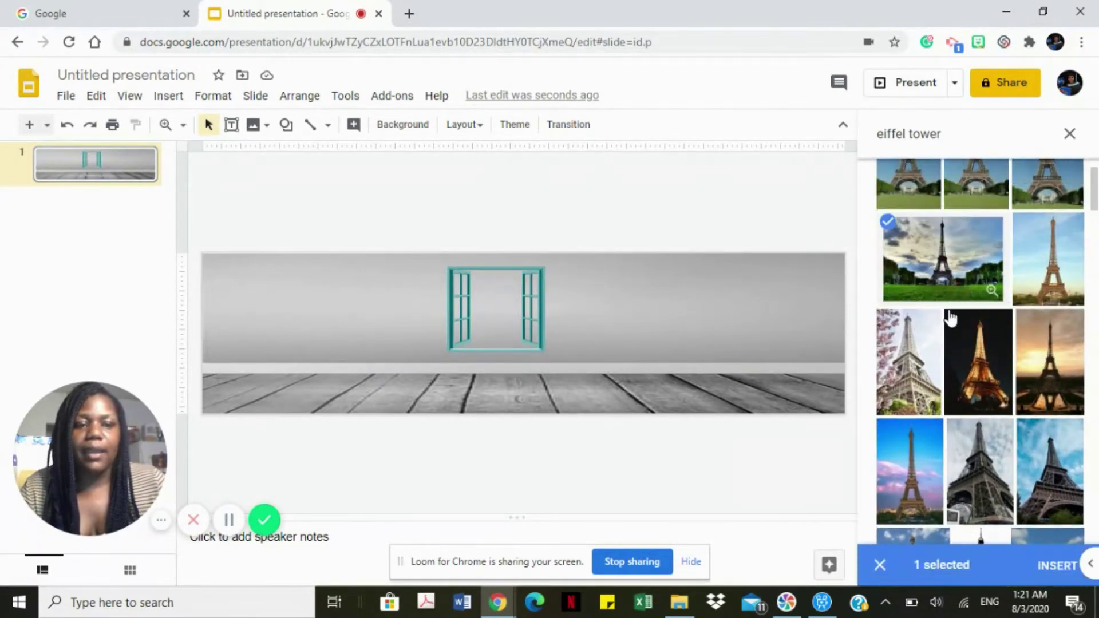
pyautogui.click(1054, 567)
# Step: Fit the Eiffel Tower photo over the window and send it behind the window
pyautogui.moveTo(748, 407); pyautogui.dragTo(656, 338)
pyautogui.moveTo(613, 304); pyautogui.dragTo(510, 310)
pyautogui.moveTo(550, 345); pyautogui.dragTo(545, 343)
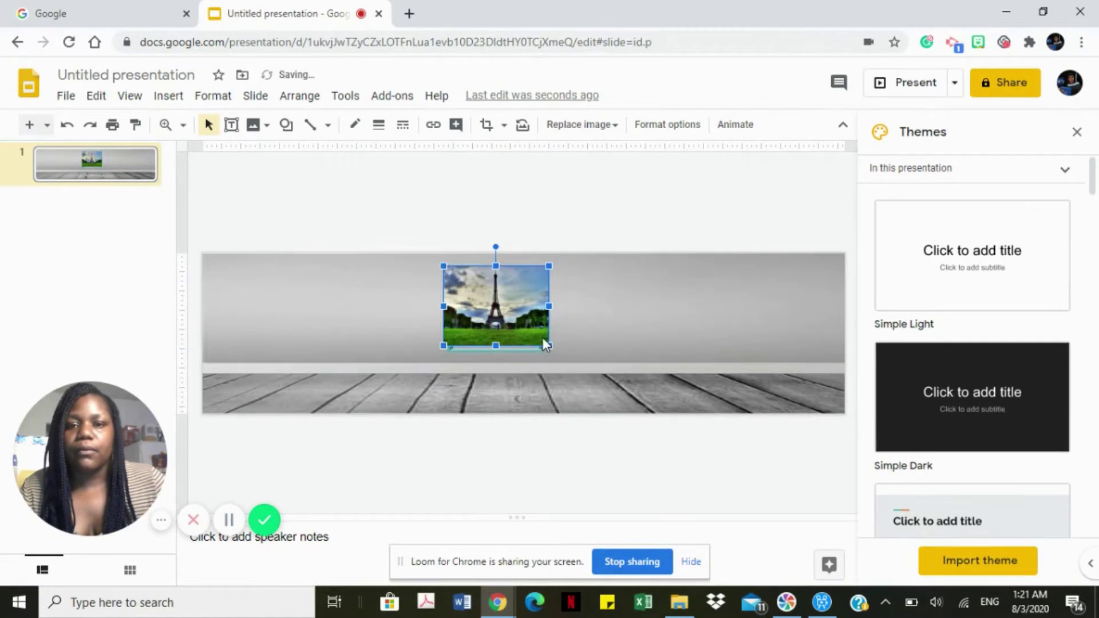
pyautogui.moveTo(549, 308); pyautogui.dragTo(493, 316)
pyautogui.rightClick(495, 309)
pyautogui.moveTo(553, 307)
pyautogui.click(831, 385)
pyautogui.click(618, 274)
pyautogui.click(176, 102)
# Step: Search the web for 'desk transparent' images
pyautogui.moveTo(233, 135)
pyautogui.press('Escape')
pyautogui.click(183, 102)
pyautogui.moveTo(195, 127)
pyautogui.click(380, 162)
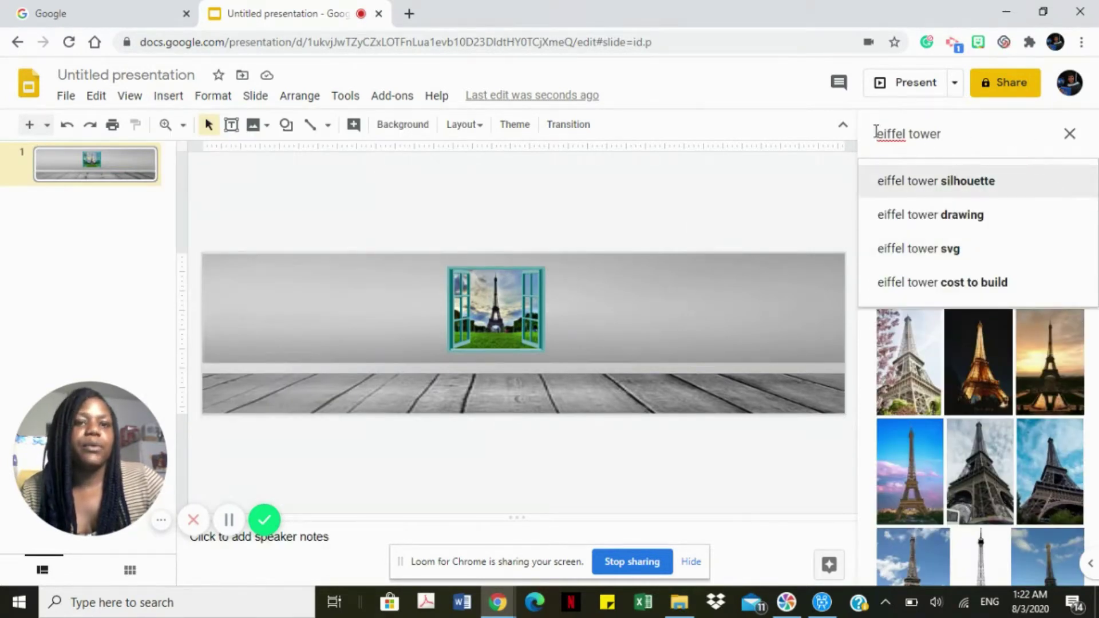
pyautogui.moveTo(876, 132); pyautogui.dragTo(910, 134)
pyautogui.write('desk')
pyautogui.press('Delete')
pyautogui.press('Delete')
pyautogui.press('Delete')
pyautogui.press('Delete')
pyautogui.press('Delete')
pyautogui.press('Delete')
pyautogui.write('transparet')
pyautogui.press('BackSpace')
pyautogui.write('nt')
pyautogui.press('Return')
# Step: Insert the grey desk image, shrink it and place it below the window
pyautogui.scroll(-5, 996, 401)
pyautogui.scroll(-15, 1005, 429)
pyautogui.scroll(-5, 996, 422)
pyautogui.scroll(-5, 989, 388)
pyautogui.scroll(-5, 865, 171)
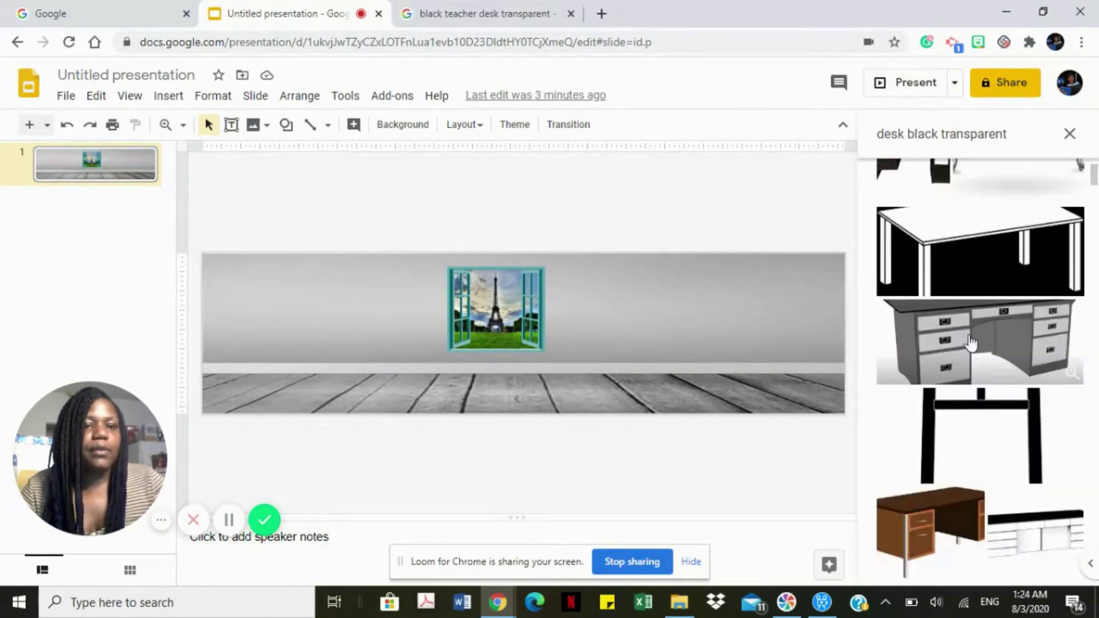
pyautogui.click(971, 344)
pyautogui.click(1047, 567)
pyautogui.moveTo(818, 408); pyautogui.dragTo(695, 339)
pyautogui.moveTo(593, 329); pyautogui.dragTo(504, 412)
# Step: Recolor the desk black with the Dark 4 preset and collapse Recolor
pyautogui.click(906, 278)
pyautogui.click(950, 319)
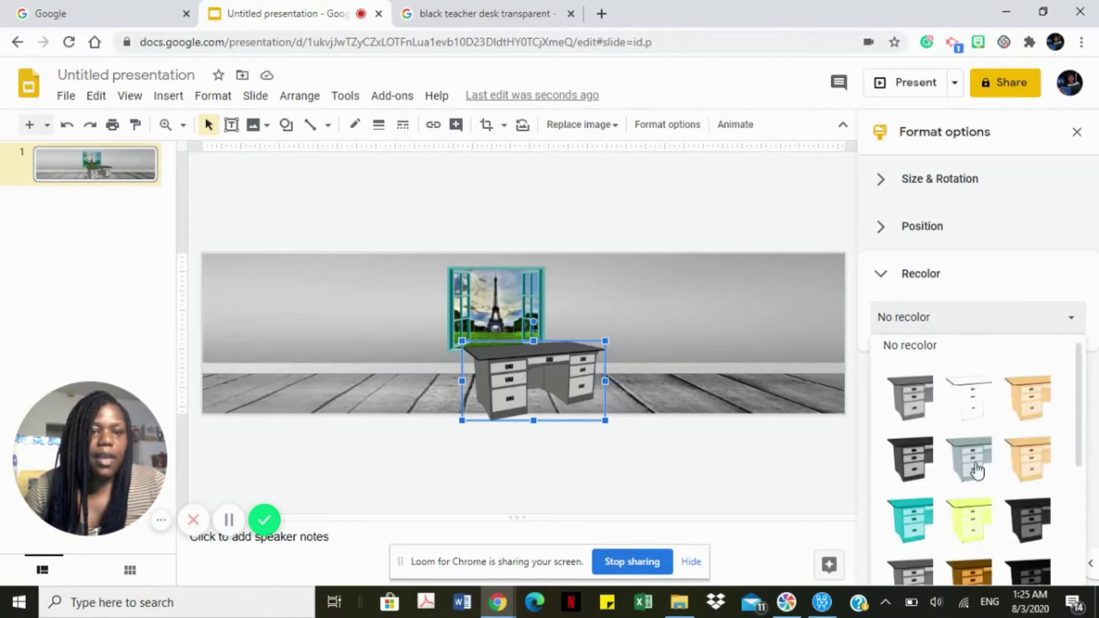
pyautogui.scroll(-4, 977, 471)
pyautogui.click(1029, 375)
pyautogui.click(880, 277)
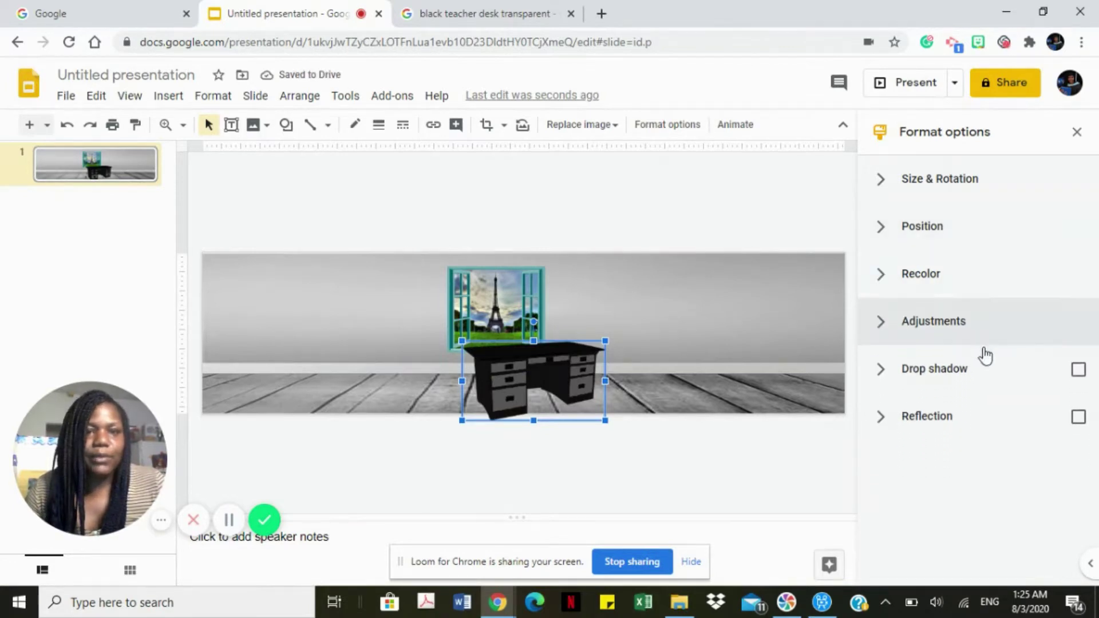
pyautogui.click(734, 358)
pyautogui.rightClick(484, 378)
pyautogui.moveTo(577, 334)
pyautogui.click(843, 338)
pyautogui.rightClick(548, 356)
pyautogui.moveTo(735, 334)
pyautogui.click(938, 362)
pyautogui.rightClick(548, 379)
pyautogui.moveTo(764, 338)
pyautogui.click(879, 385)
pyautogui.rightClick(569, 378)
pyautogui.moveTo(694, 306)
pyautogui.moveTo(648, 335)
pyautogui.click(899, 419)
pyautogui.rightClick(559, 369)
pyautogui.moveTo(614, 335)
pyautogui.click(925, 387)
pyautogui.rightClick(538, 384)
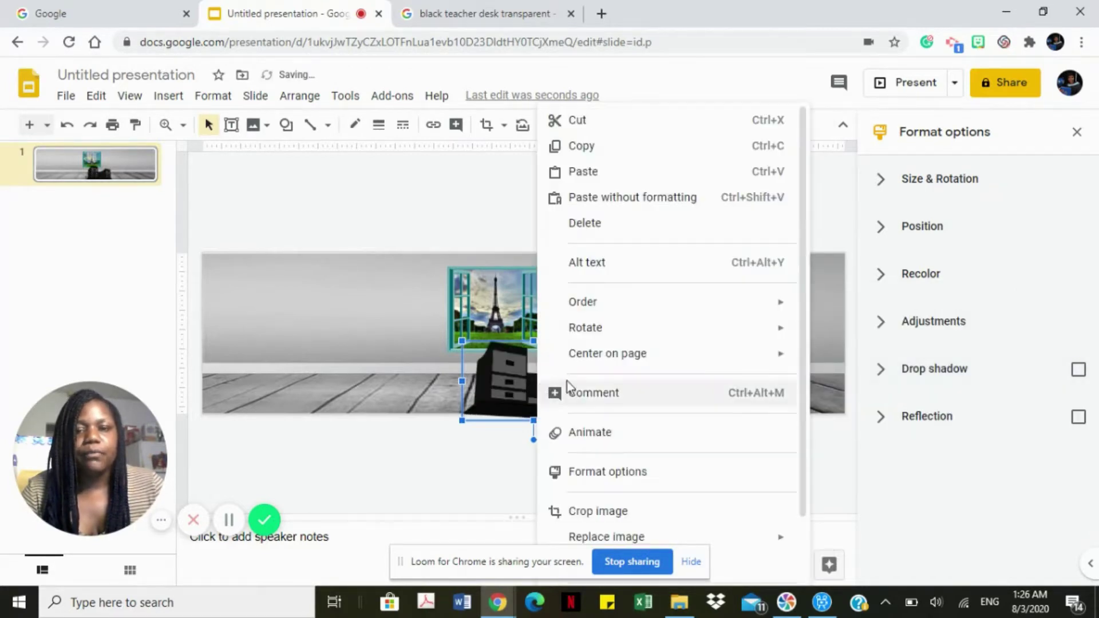
pyautogui.moveTo(596, 331)
pyautogui.click(877, 412)
pyautogui.moveTo(605, 381); pyautogui.dragTo(407, 365)
pyautogui.hotkey('ctrl', 'z')
pyautogui.hotkey('ctrl', 'z')
pyautogui.hotkey('ctrl', 'z')
pyautogui.hotkey('ctrl', 'z')
# Step: Search the web for 'chair transparent' and insert the blue office chair image
pyautogui.click(174, 98)
pyautogui.moveTo(213, 96)
pyautogui.moveTo(180, 112)
pyautogui.moveTo(256, 132)
pyautogui.click(388, 161)
pyautogui.click(879, 133)
pyautogui.moveTo(922, 134); pyautogui.dragTo(885, 134)
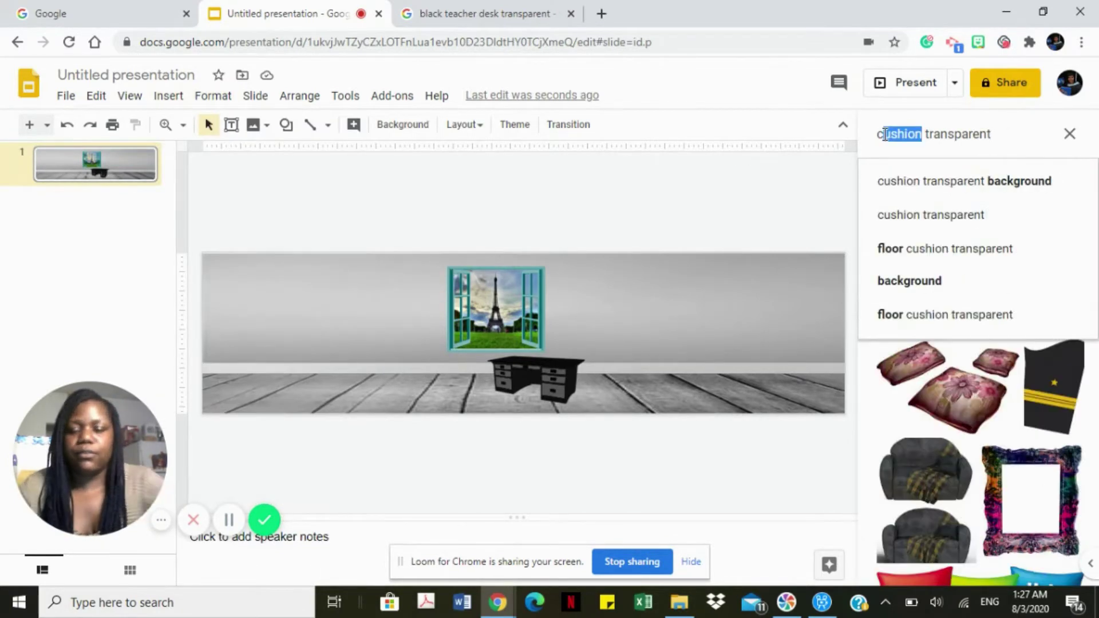
pyautogui.write('hs')
pyautogui.press('BackSpace')
pyautogui.write('air')
pyautogui.press('Return')
pyautogui.click(973, 229)
pyautogui.click(1053, 567)
# Step: Enlarge the desk, shrink the chair, and place it beside the desk, with the desk in front
pyautogui.click(548, 377)
pyautogui.moveTo(487, 356); pyautogui.dragTo(473, 349)
pyautogui.moveTo(554, 385); pyautogui.dragTo(555, 388)
pyautogui.click(643, 315)
pyautogui.moveTo(690, 259); pyautogui.dragTo(649, 321)
pyautogui.moveTo(596, 373); pyautogui.dragTo(459, 373)
pyautogui.click(541, 375)
pyautogui.hotkey('ctrl', 'Up')
pyautogui.click(640, 389)
pyautogui.click(460, 373)
pyautogui.moveTo(461, 375); pyautogui.dragTo(470, 377)
# Step: Review the chair's recolor options without changing them, then nudge the chair slightly right and down
pyautogui.rightClick(472, 378)
pyautogui.click(571, 466)
pyautogui.click(919, 274)
pyautogui.click(958, 318)
pyautogui.scroll(-4, 986, 494)
pyautogui.click(437, 361)
pyautogui.moveTo(461, 362); pyautogui.dragTo(467, 369)
pyautogui.click(613, 379)
# Step: Search the web for 'Dry erase board transparent' and insert the second whiteboard result
pyautogui.click(180, 100)
pyautogui.moveTo(256, 133)
pyautogui.click(395, 156)
pyautogui.click(928, 138)
pyautogui.moveTo(906, 139); pyautogui.dragTo(837, 137)
pyautogui.press('BackSpace')
pyautogui.write('Dry erased')
pyautogui.press('BackSpace')
pyautogui.press('BackSpace')
pyautogui.write('e board')
pyautogui.press('Return')
pyautogui.scroll(-5, 1042, 366)
pyautogui.scroll(5, 1042, 381)
pyautogui.click(1034, 229)
pyautogui.click(1059, 565)
# Step: Shorten the whiteboard picture and move it to the slide's upper right
pyautogui.moveTo(690, 408); pyautogui.dragTo(691, 394)
pyautogui.moveTo(716, 299); pyautogui.dragTo(742, 303)
pyautogui.click(610, 299)
# Step: Draw a text box across the top of the whiteboard, widening it and shifting it upward
pyautogui.click(233, 128)
pyautogui.moveTo(678, 285); pyautogui.dragTo(822, 321)
pyautogui.moveTo(733, 285); pyautogui.dragTo(718, 277)
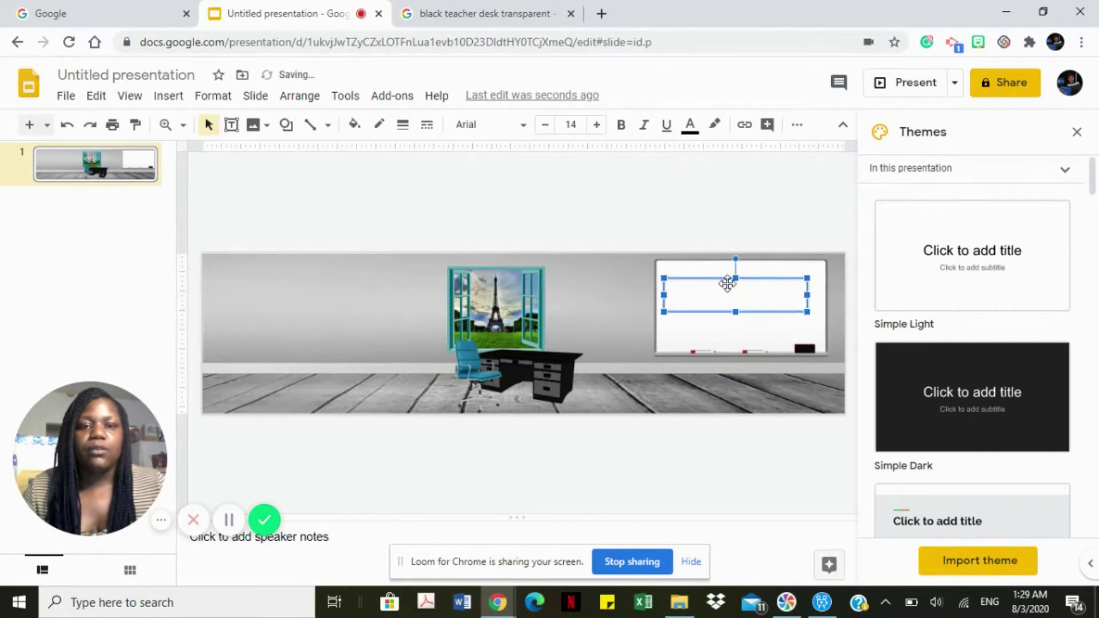
pyautogui.moveTo(808, 296); pyautogui.dragTo(825, 295)
pyautogui.moveTo(721, 277); pyautogui.dragTo(719, 270)
# Step: Type the greeting BIENVENUE in the text box and begin a second line
pyautogui.rightClick(694, 290)
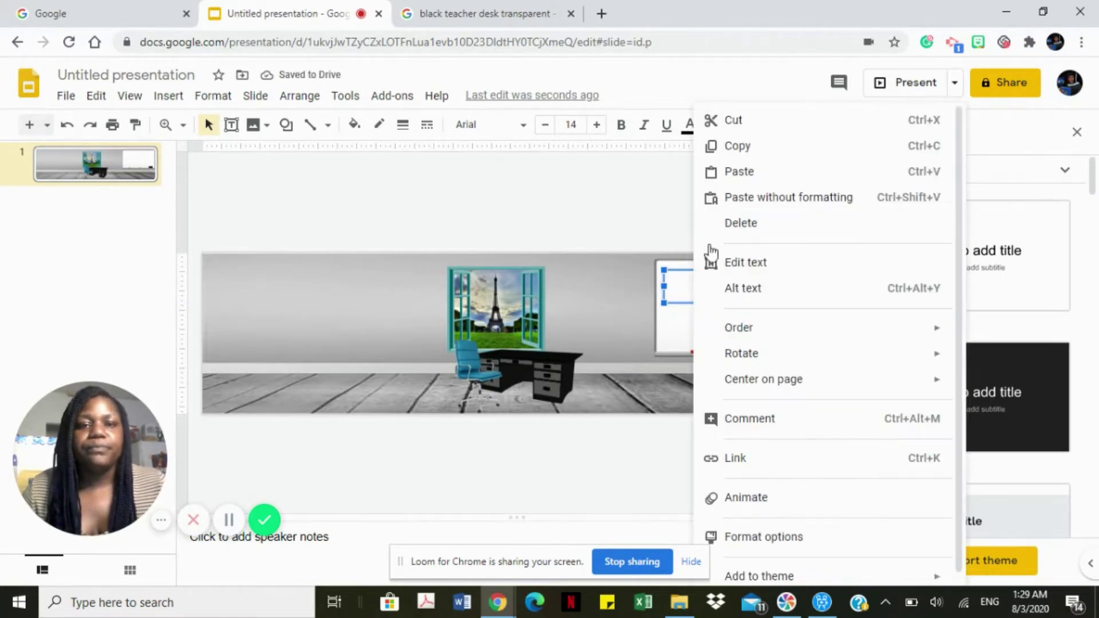
pyautogui.click(748, 263)
pyautogui.write('S')
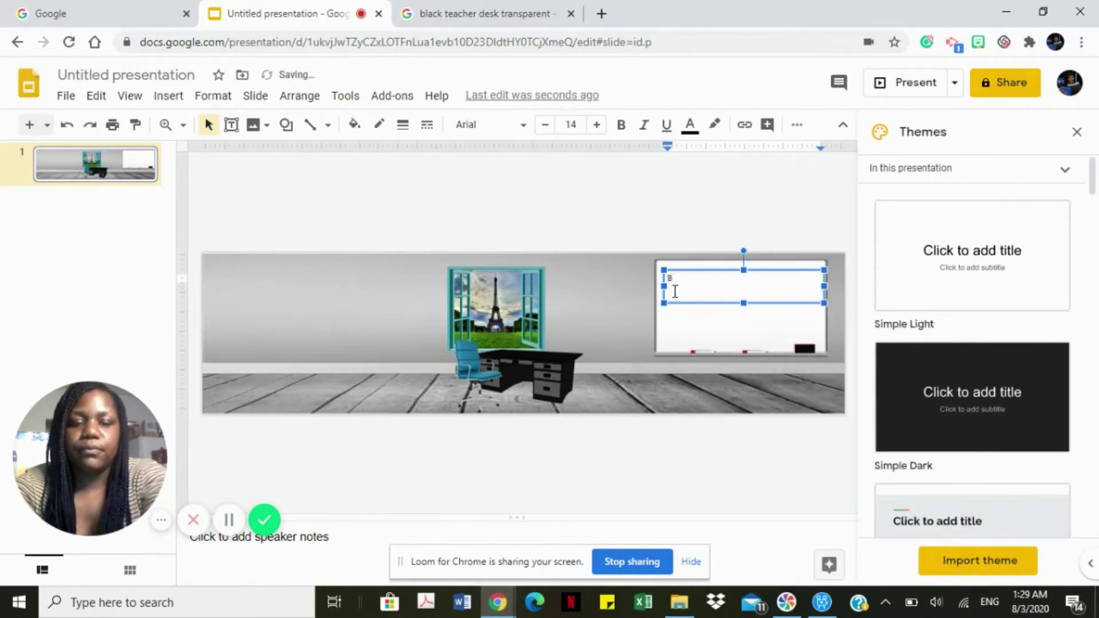
pyautogui.write('m')
# Step: Draw a second text box on the whiteboard and type the teacher's e-mail line
pyautogui.click(231, 124)
pyautogui.moveTo(677, 330); pyautogui.dragTo(818, 351)
pyautogui.moveTo(758, 326); pyautogui.dragTo(749, 324)
pyautogui.rightClick(682, 329)
pyautogui.click(738, 265)
pyautogui.write('Email: s')
pyautogui.click(774, 333)
# Step: Widen the e-mail box to one line and make the text bold at size 20
pyautogui.click(769, 335)
pyautogui.moveTo(766, 335); pyautogui.dragTo(663, 319)
pyautogui.click(598, 125)
pyautogui.click(598, 125)
pyautogui.click(598, 124)
pyautogui.click(598, 125)
pyautogui.click(598, 124)
pyautogui.moveTo(670, 332); pyautogui.dragTo(810, 337)
pyautogui.moveTo(803, 336); pyautogui.dragTo(666, 337)
pyautogui.click(622, 126)
pyautogui.click(597, 130)
pyautogui.click(525, 127)
# Step: Search the add-on store for 'exte', open Extensis Fonts, and start installing it
pyautogui.moveTo(448, 197)
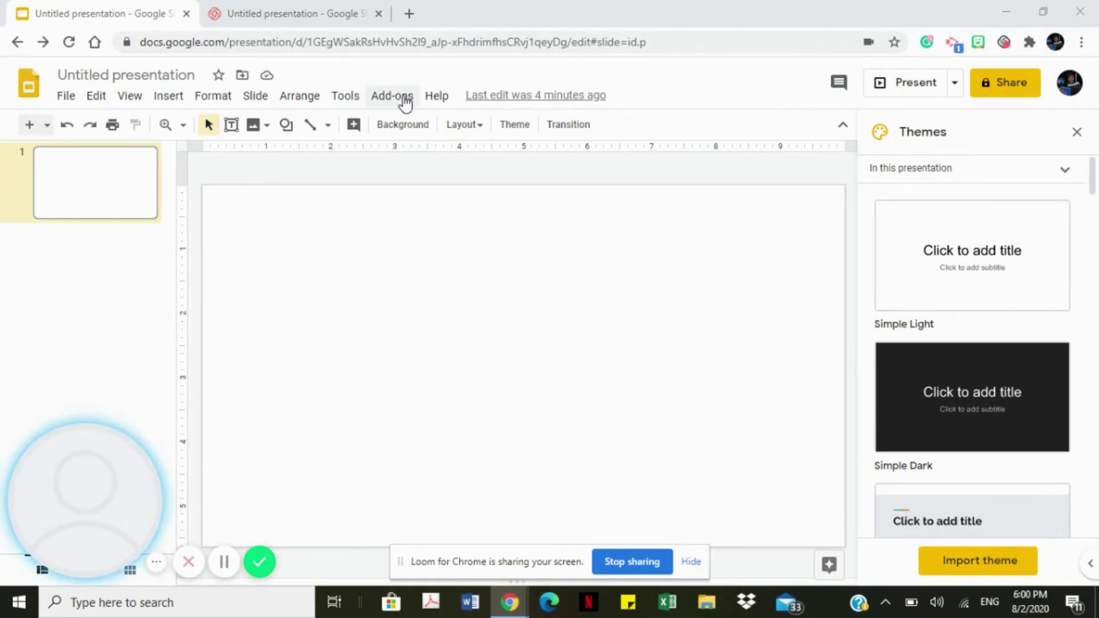
pyautogui.click(404, 99)
pyautogui.click(424, 166)
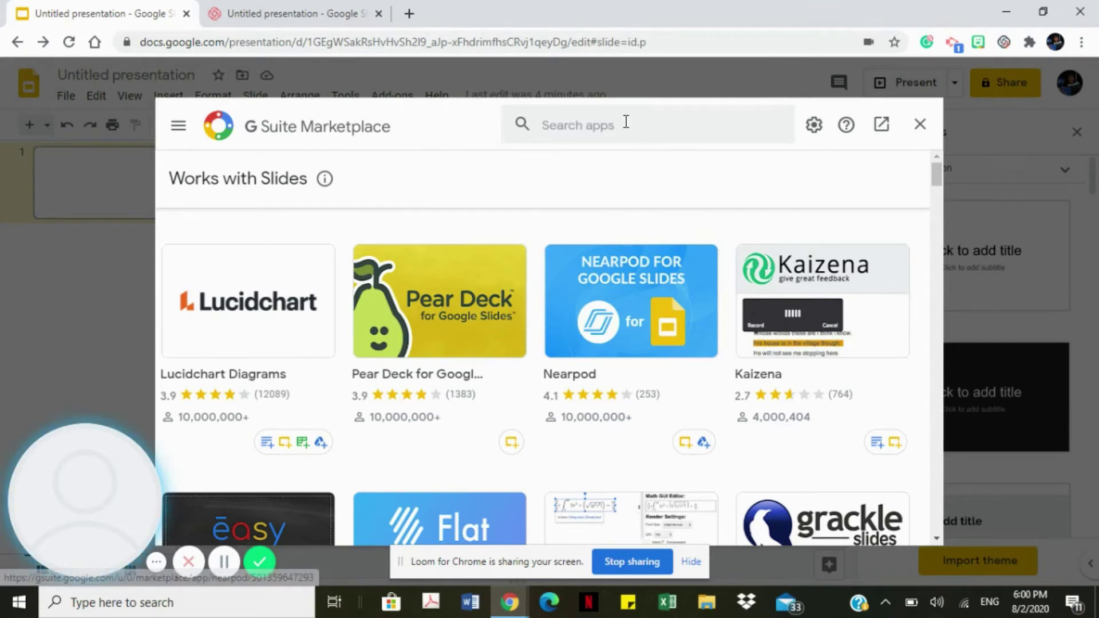
pyautogui.click(626, 123)
pyautogui.write('exte')
pyautogui.click(601, 145)
pyautogui.click(263, 357)
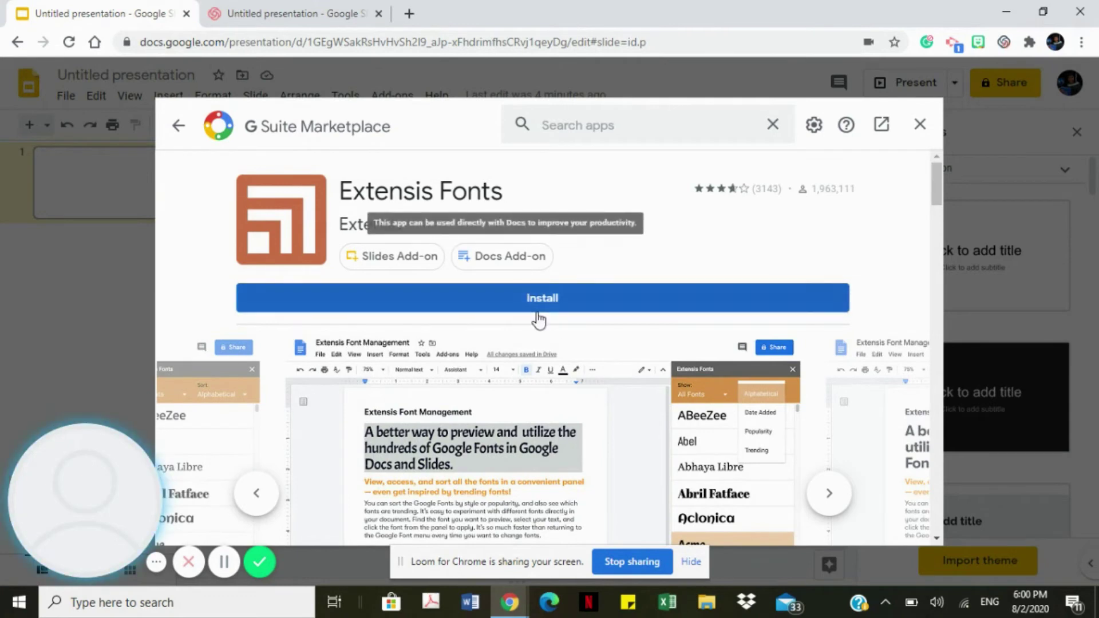
pyautogui.click(544, 298)
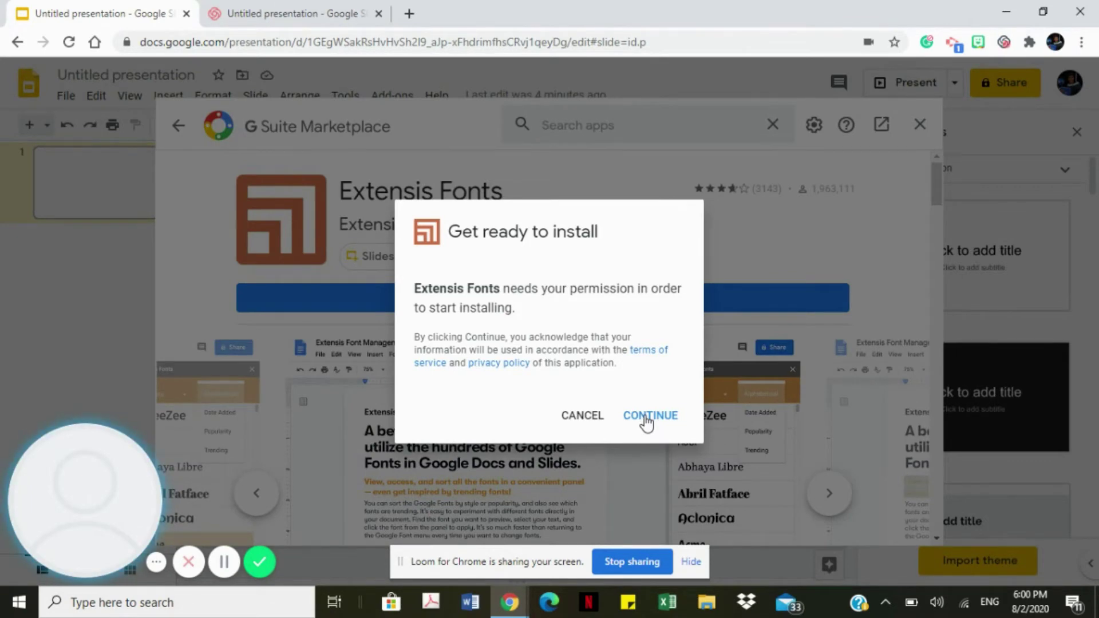
# Step: Grant Extensis Fonts access with the Google account and finish its setup guide
pyautogui.click(647, 417)
pyautogui.click(184, 309)
pyautogui.scroll(-4, 279, 359)
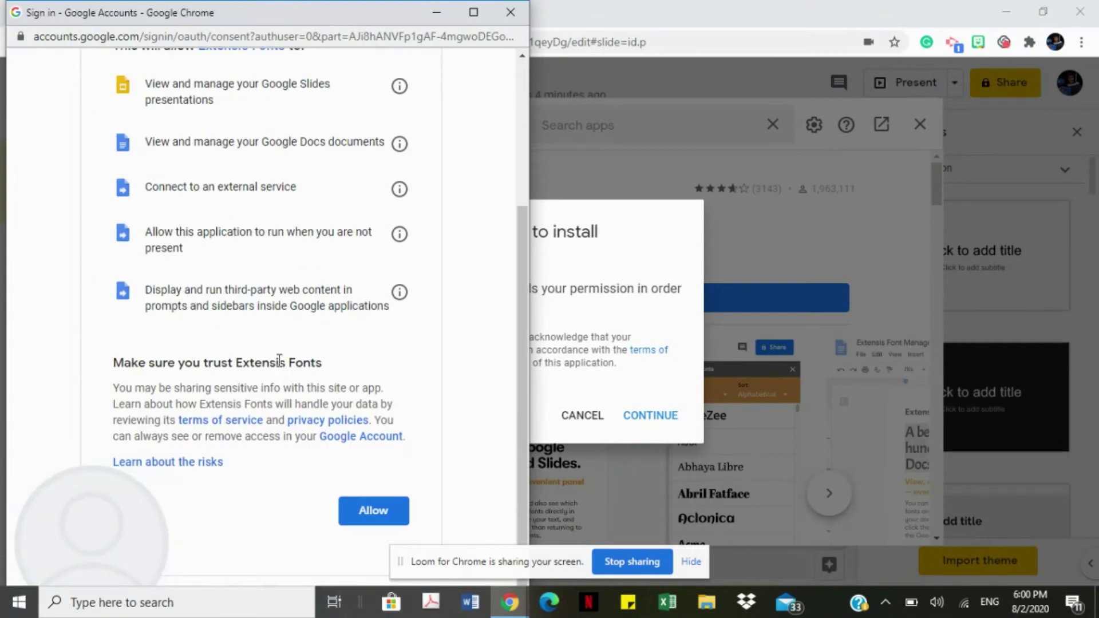
pyautogui.click(375, 514)
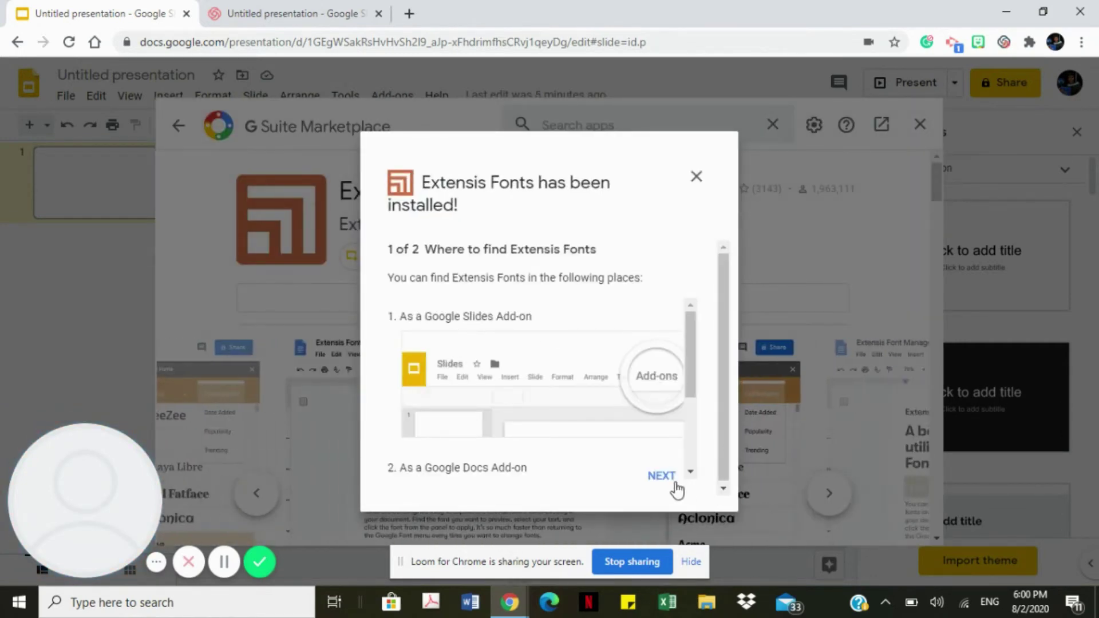
pyautogui.scroll(-2, 633, 418)
pyautogui.click(655, 477)
pyautogui.click(676, 477)
pyautogui.scroll(-3, 680, 486)
pyautogui.scroll(-5, 683, 487)
pyautogui.scroll(10, 683, 486)
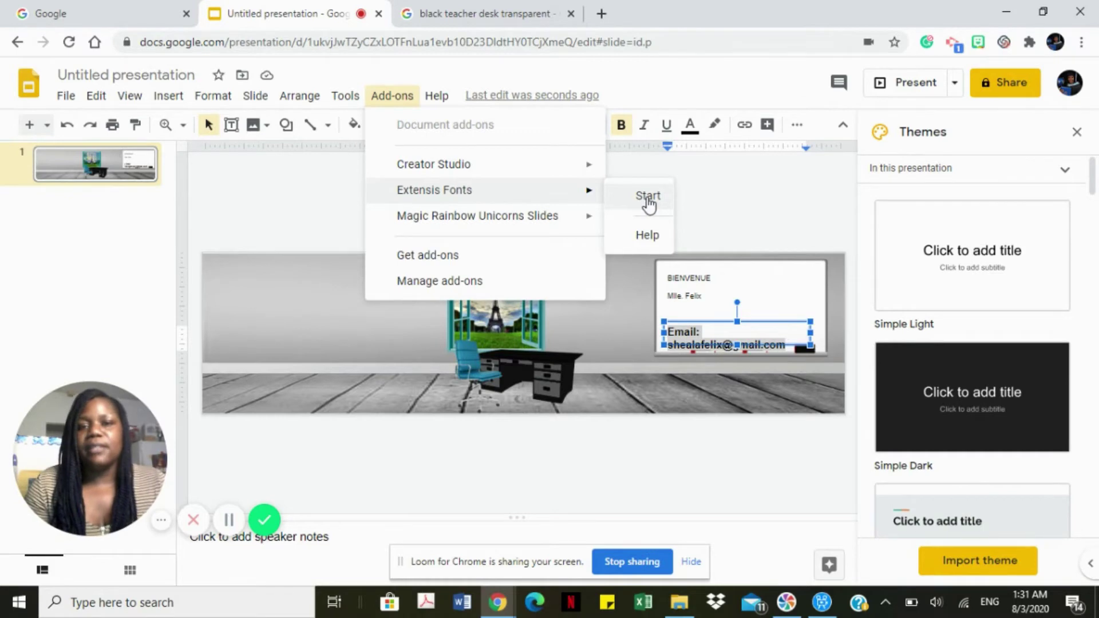
# Step: Launch the Extensis Fonts sidebar and filter it to show only Handwriting fonts
pyautogui.click(648, 198)
pyautogui.click(958, 175)
pyautogui.click(923, 247)
pyautogui.scroll(-8, 937, 389)
pyautogui.scroll(-4, 942, 410)
pyautogui.scroll(8, 951, 378)
# Step: Raise the e-mail text to size 29 and widen its text box
pyautogui.click(597, 129)
pyautogui.click(597, 128)
pyautogui.click(597, 129)
pyautogui.click(598, 128)
pyautogui.click(598, 129)
pyautogui.click(598, 128)
pyautogui.click(598, 128)
pyautogui.click(598, 128)
pyautogui.click(597, 128)
pyautogui.click(544, 126)
pyautogui.click(820, 338)
pyautogui.moveTo(823, 338); pyautogui.dragTo(823, 338)
pyautogui.click(597, 126)
pyautogui.click(680, 273)
# Step: Enlarge the BIENVENUE and name greeting text to size 27
pyautogui.moveTo(712, 299); pyautogui.dragTo(661, 269)
pyautogui.scroll(-5, 988, 381)
pyautogui.scroll(-10, 992, 382)
pyautogui.scroll(-3, 993, 382)
pyautogui.doubleClick(597, 124)
pyautogui.doubleClick(597, 125)
pyautogui.doubleClick(597, 125)
pyautogui.doubleClick(597, 125)
pyautogui.doubleClick(597, 125)
pyautogui.click(597, 124)
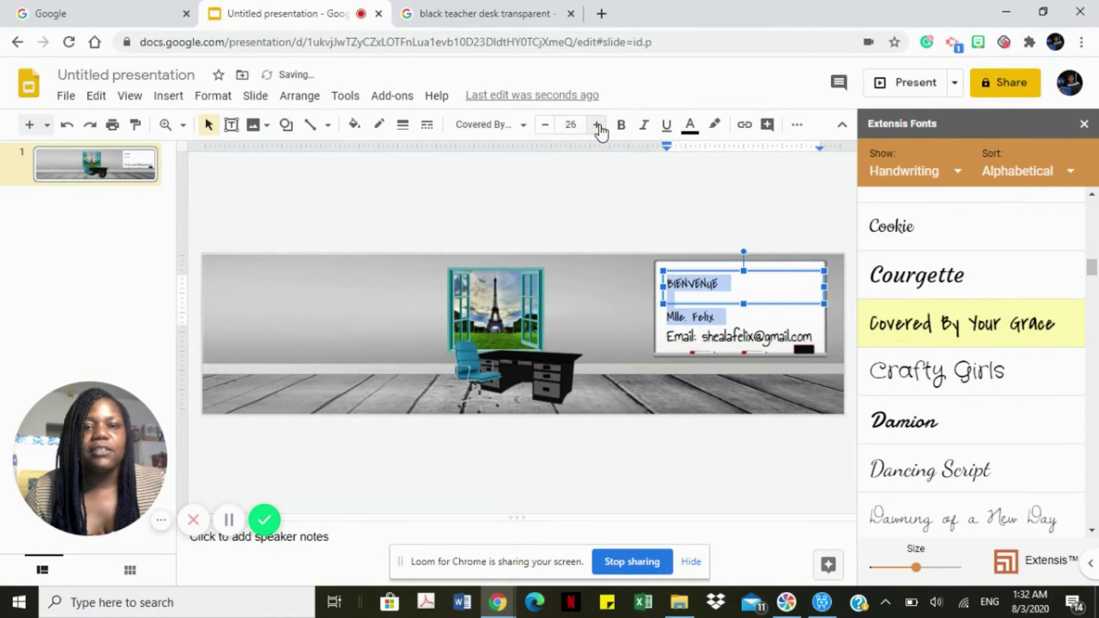
pyautogui.click(597, 125)
# Step: Centre-align the greeting lines in the whiteboard text box
pyautogui.click(213, 95)
pyautogui.moveTo(268, 159)
pyautogui.click(432, 183)
# Step: Enlarge the BIENVENUE heading letters to size 31
pyautogui.click(705, 330)
pyautogui.click(729, 292)
pyautogui.moveTo(718, 284); pyautogui.dragTo(765, 321)
pyautogui.click(596, 125)
pyautogui.click(596, 125)
pyautogui.click(596, 125)
pyautogui.click(596, 125)
pyautogui.click(741, 304)
# Step: Shrink the name card text, from 26 down to 23 and from 12 to 10
pyautogui.click(741, 299)
pyautogui.click(546, 126)
pyautogui.click(546, 126)
pyautogui.click(545, 126)
pyautogui.click(546, 126)
pyautogui.click(547, 129)
pyautogui.click(547, 128)
# Step: Nudge the whiteboard text box upward and widen it leftward so the text recentres
pyautogui.moveTo(755, 270); pyautogui.dragTo(753, 263)
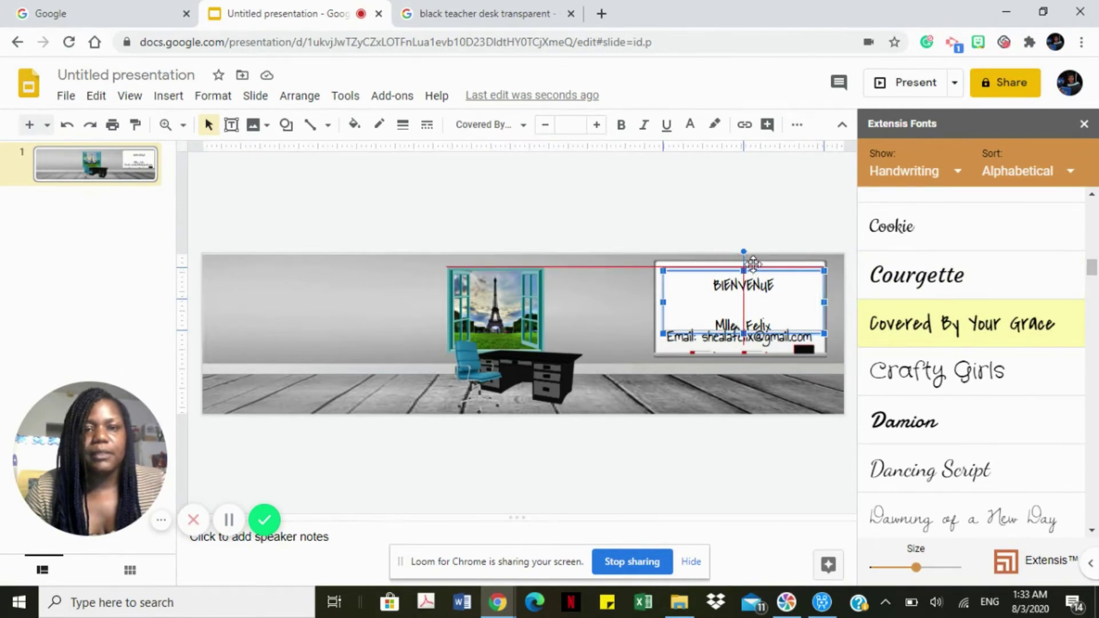
pyautogui.moveTo(753, 263); pyautogui.dragTo(754, 260)
pyautogui.moveTo(665, 302); pyautogui.dragTo(656, 302)
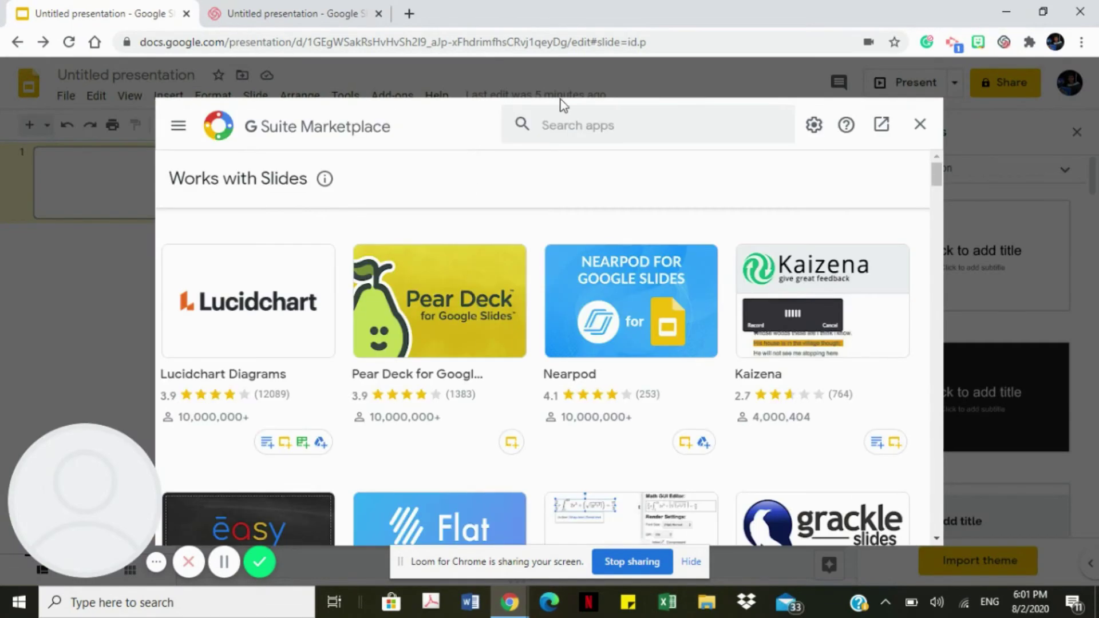
# Step: Install the Magic Rainbow Unicorns add-on from the marketplace, granting its permissions
pyautogui.click(559, 124)
pyautogui.write('magic')
pyautogui.click(641, 143)
pyautogui.click(341, 494)
pyautogui.click(466, 302)
pyautogui.click(649, 416)
pyautogui.click(224, 349)
pyautogui.scroll(-3, 267, 343)
pyautogui.click(373, 510)
pyautogui.click(673, 473)
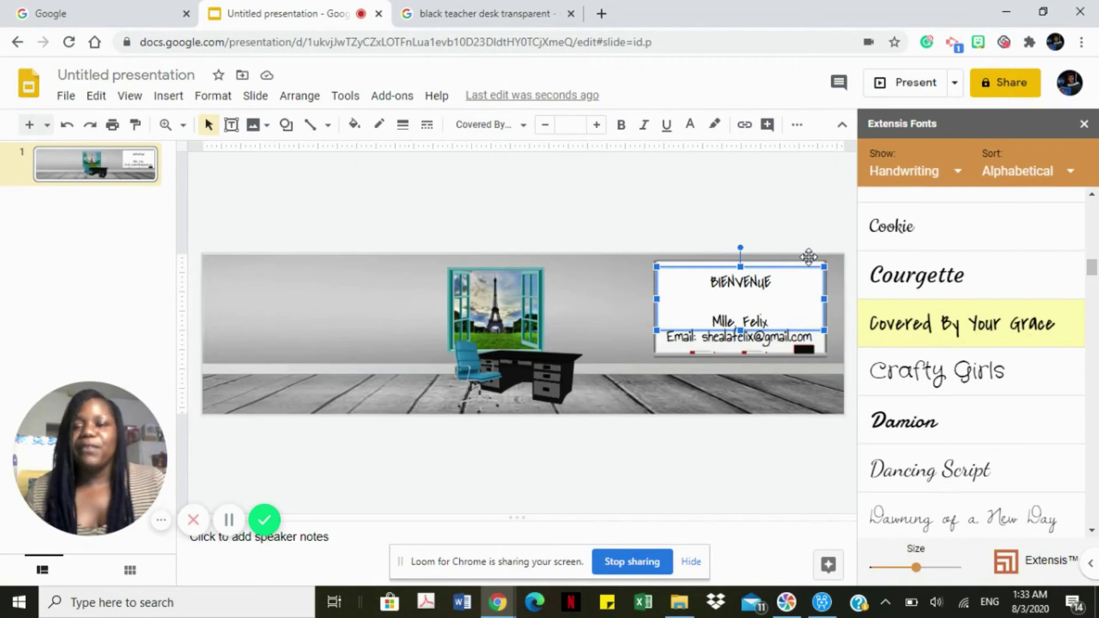
# Step: Start Magic Rainbow Unicorns Slides from the Add-ons menu
pyautogui.click(399, 97)
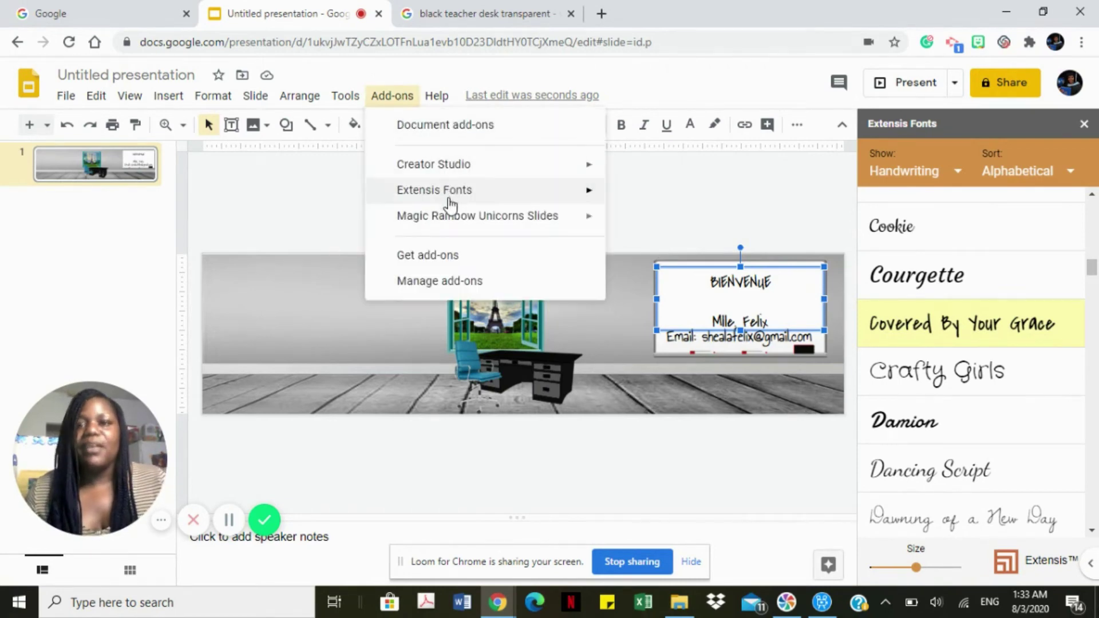
pyautogui.moveTo(447, 225)
pyautogui.click(635, 222)
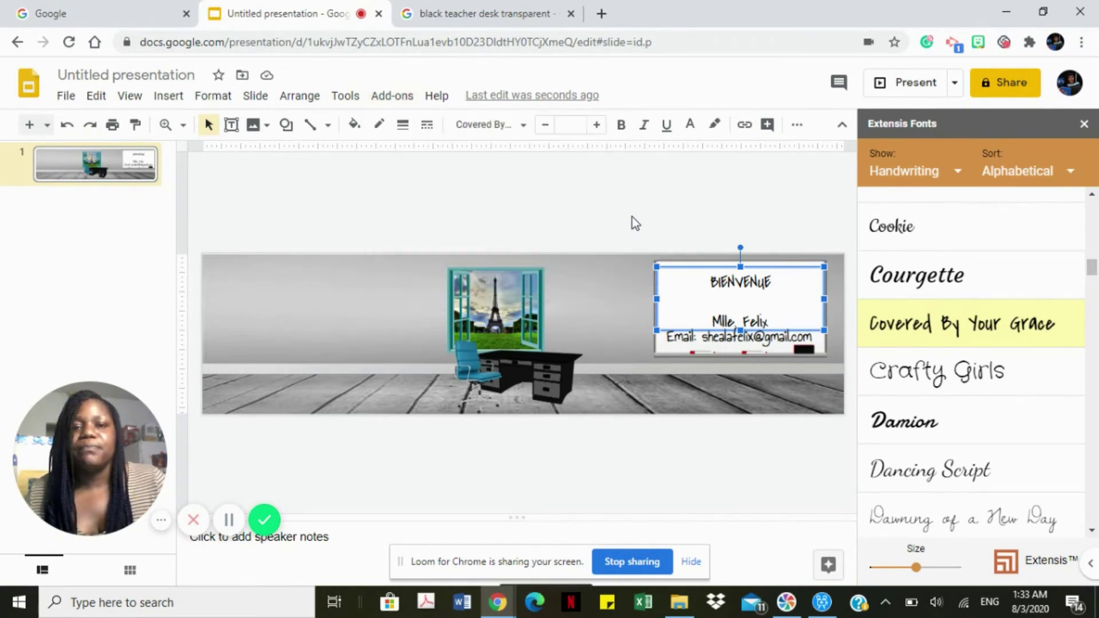
# Step: Turn the whiteboard greeting rainbow-coloured, bold it and nudge the text box up
pyautogui.click(923, 528)
pyautogui.click(1084, 124)
pyautogui.moveTo(713, 278); pyautogui.dragTo(782, 324)
pyautogui.click(622, 126)
pyautogui.moveTo(742, 265); pyautogui.dragTo(743, 257)
pyautogui.click(631, 307)
# Step: Search images for 'motivation poster' classroom and copy the polka-dot Today is a Great Day poster
pyautogui.click(579, 16)
pyautogui.tripleClick(250, 87)
pyautogui.write('motivation poster')
pyautogui.press('Return')
pyautogui.click(95, 183)
pyautogui.click(729, 435)
pyautogui.scroll(-3, 819, 495)
pyautogui.rightClick(825, 232)
pyautogui.click(876, 422)
# Step: Paste the copied poster onto the banner slide
pyautogui.click(287, 14)
pyautogui.rightClick(232, 306)
pyautogui.click(277, 306)
# Step: Shrink the poster and place it on the left wall
pyautogui.moveTo(319, 405); pyautogui.dragTo(354, 308)
pyautogui.click(407, 306)
pyautogui.moveTo(371, 355); pyautogui.dragTo(368, 338)
# Step: Search the web images for a bookshelf
pyautogui.click(879, 134)
pyautogui.write('bookshelf transparent')
pyautogui.press('Return')
pyautogui.scroll(-3, 1042, 427)
pyautogui.scroll(-5, 1008, 480)
pyautogui.scroll(6, 1002, 477)
pyautogui.scroll(-10, 999, 475)
pyautogui.scroll(-10, 999, 475)
pyautogui.scroll(-10, 999, 476)
pyautogui.scroll(-10, 999, 497)
# Step: Insert the colourful bookshelf, move it right and shrink it slightly
pyautogui.click(916, 360)
pyautogui.click(1057, 566)
pyautogui.moveTo(258, 288); pyautogui.dragTo(408, 352)
pyautogui.moveTo(447, 392); pyautogui.dragTo(432, 356)
pyautogui.click(342, 372)
# Step: Search the web images for 'laptop' instead of bookshelf
pyautogui.hotkey('ctrl', 'z')
pyautogui.click(162, 102)
pyautogui.moveTo(209, 132)
pyautogui.click(424, 156)
pyautogui.click(1003, 136)
pyautogui.moveTo(933, 136); pyautogui.dragTo(872, 143)
pyautogui.press('BackSpace')
pyautogui.write('laptop transparent')
pyautogui.press('Return')
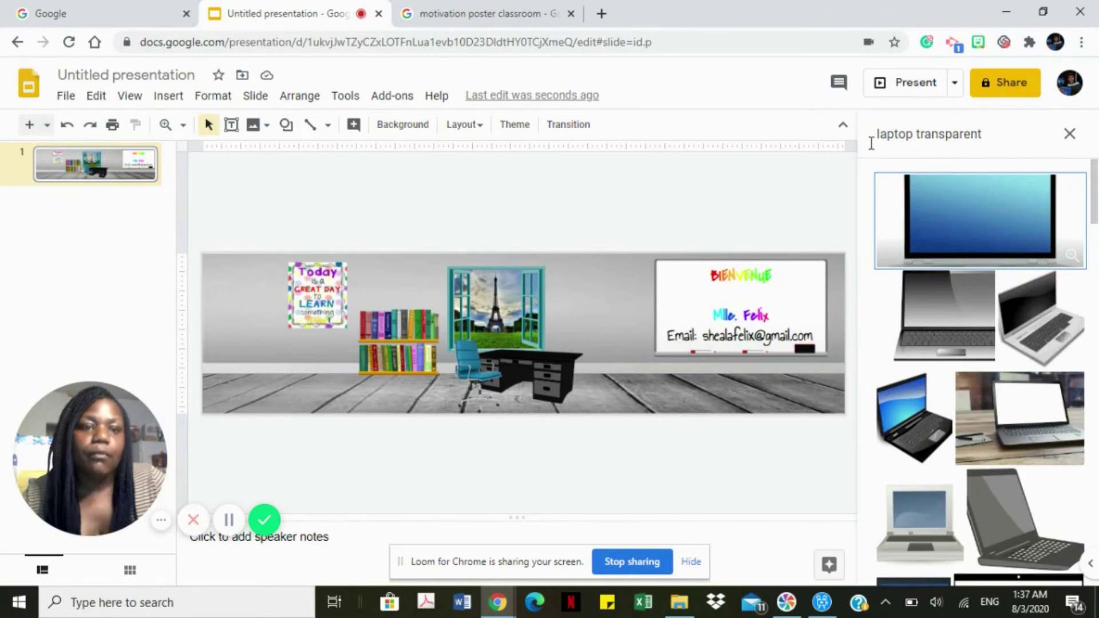
# Step: Insert the purple laptop, place it on the desk and widen it slightly
pyautogui.scroll(-10, 968, 475)
pyautogui.scroll(-15, 968, 476)
pyautogui.scroll(-3, 964, 476)
pyautogui.click(914, 194)
pyautogui.click(1059, 562)
pyautogui.moveTo(617, 321); pyautogui.dragTo(552, 346)
pyautogui.click(596, 332)
pyautogui.click(579, 364)
pyautogui.click(554, 346)
pyautogui.moveTo(565, 363); pyautogui.dragTo(575, 367)
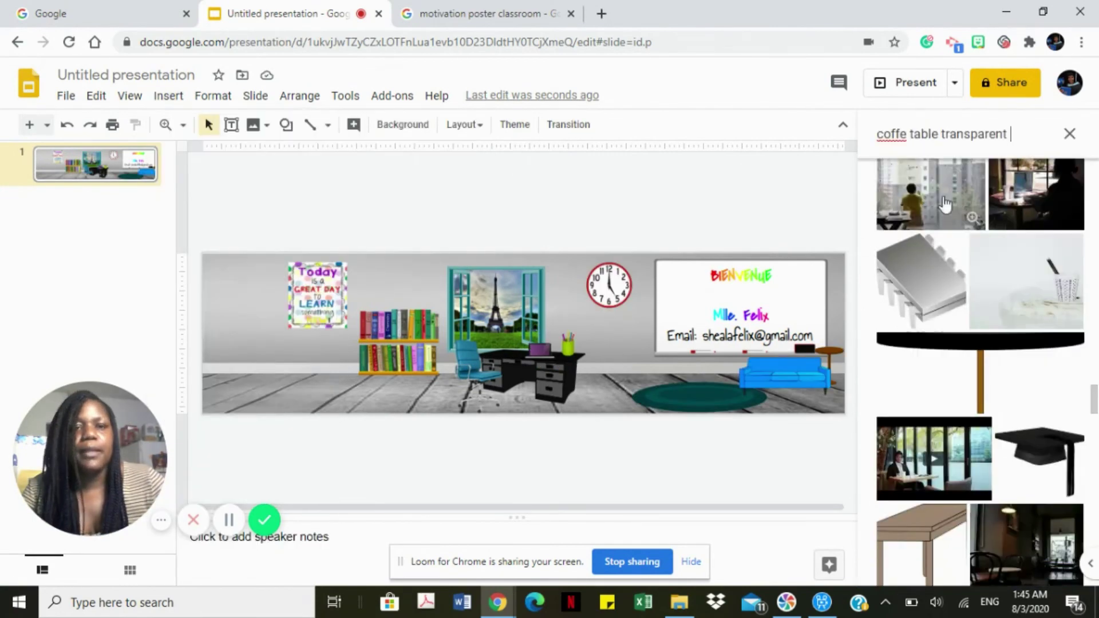
# Step: Search the web images for 'flower vase'
pyautogui.click(916, 133)
pyautogui.moveTo(937, 135); pyautogui.dragTo(851, 129)
pyautogui.write('vase')
pyautogui.press('Return')
pyautogui.click(879, 134)
pyautogui.write('flower')
pyautogui.press('Return')
# Step: Insert the pink orchid vase, shrink it and place it beside the whiteboard
pyautogui.click(1053, 361)
pyautogui.click(1050, 567)
pyautogui.moveTo(248, 331); pyautogui.dragTo(248, 332)
pyautogui.moveTo(221, 295); pyautogui.dragTo(832, 337)
pyautogui.moveTo(814, 287); pyautogui.dragTo(819, 298)
pyautogui.click(830, 381)
pyautogui.click(638, 364)
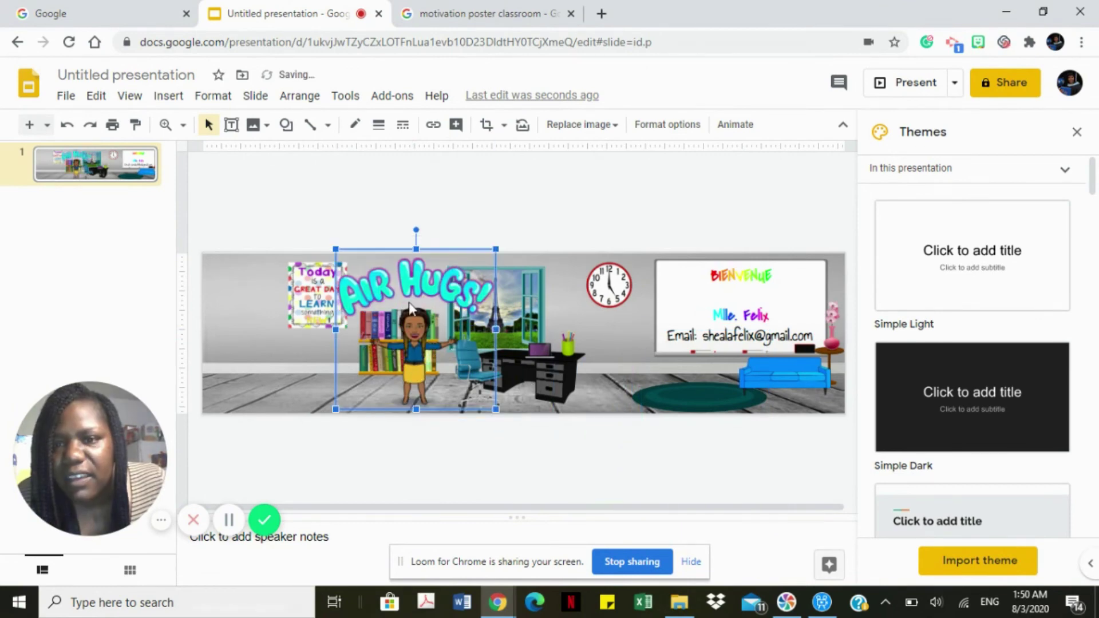
# Step: Crop the Bitmoji to remove its Air Hugs lettering
pyautogui.click(486, 125)
pyautogui.moveTo(426, 286); pyautogui.dragTo(425, 306)
pyautogui.moveTo(416, 307); pyautogui.dragTo(417, 255)
pyautogui.moveTo(465, 277); pyautogui.dragTo(463, 280)
pyautogui.moveTo(344, 283); pyautogui.dragTo(415, 311)
pyautogui.moveTo(415, 311); pyautogui.dragTo(416, 310)
pyautogui.press('Return')
# Step: Move the cropped Bitmoji left in front of the bookshelf
pyautogui.moveTo(407, 362); pyautogui.dragTo(414, 357)
pyautogui.click(400, 263)
pyautogui.click(67, 96)
# Step: Download the banner slide via File > Download as a PNG image (.png)
pyautogui.moveTo(92, 458); pyautogui.dragTo(778, 401)
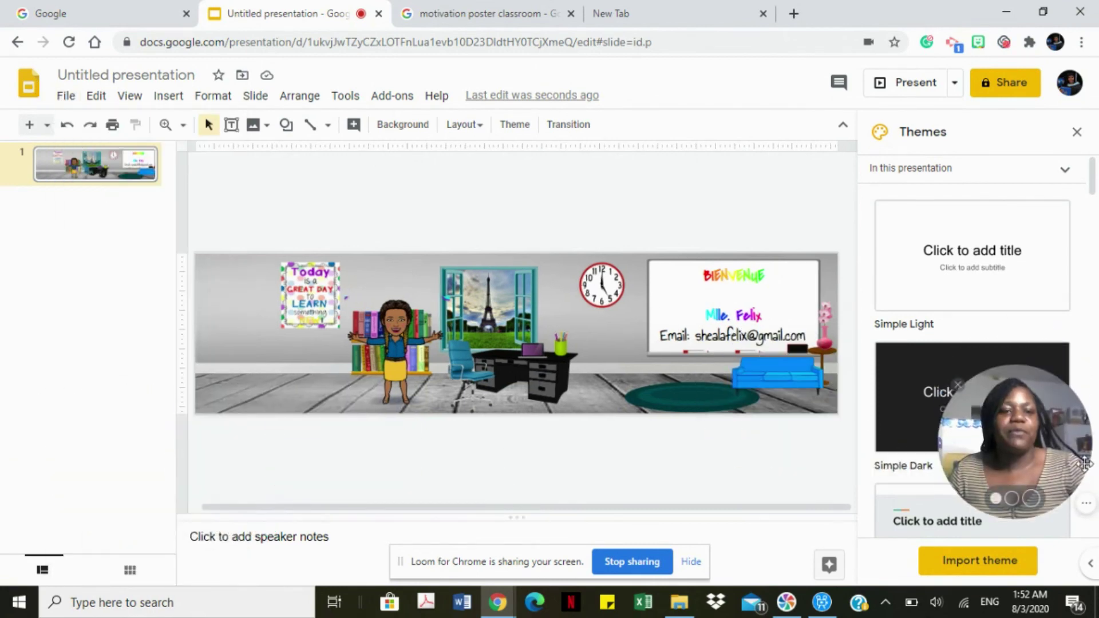
pyautogui.click(65, 97)
pyautogui.moveTo(119, 222)
pyautogui.click(298, 359)
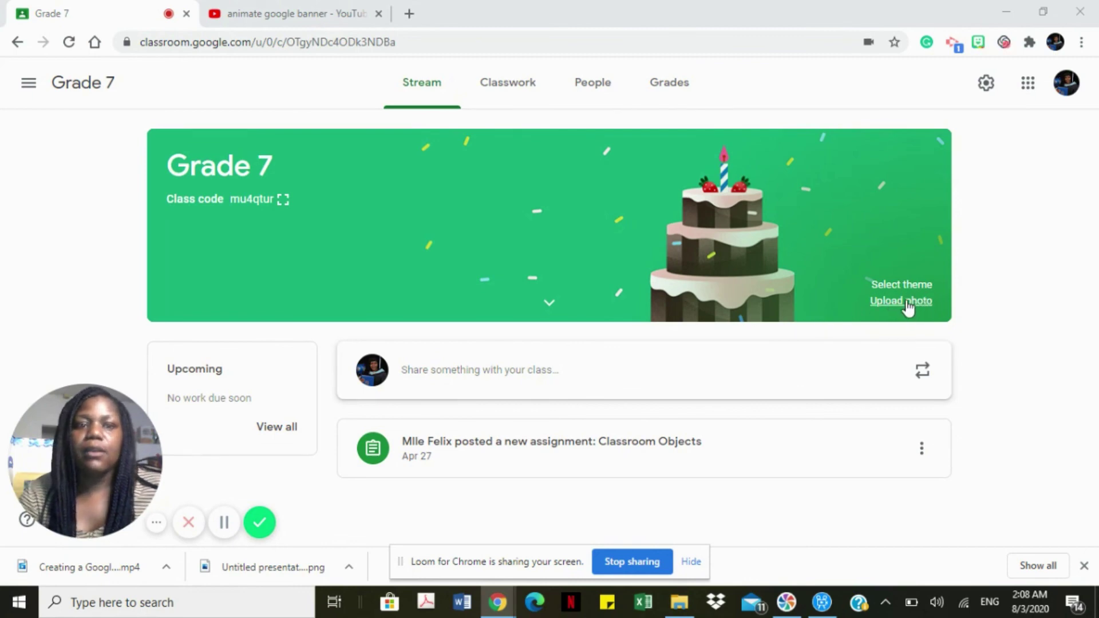
# Step: Upload 'Untitled presentation (1)' from the computer and select it as the class theme
pyautogui.click(926, 308)
pyautogui.click(551, 399)
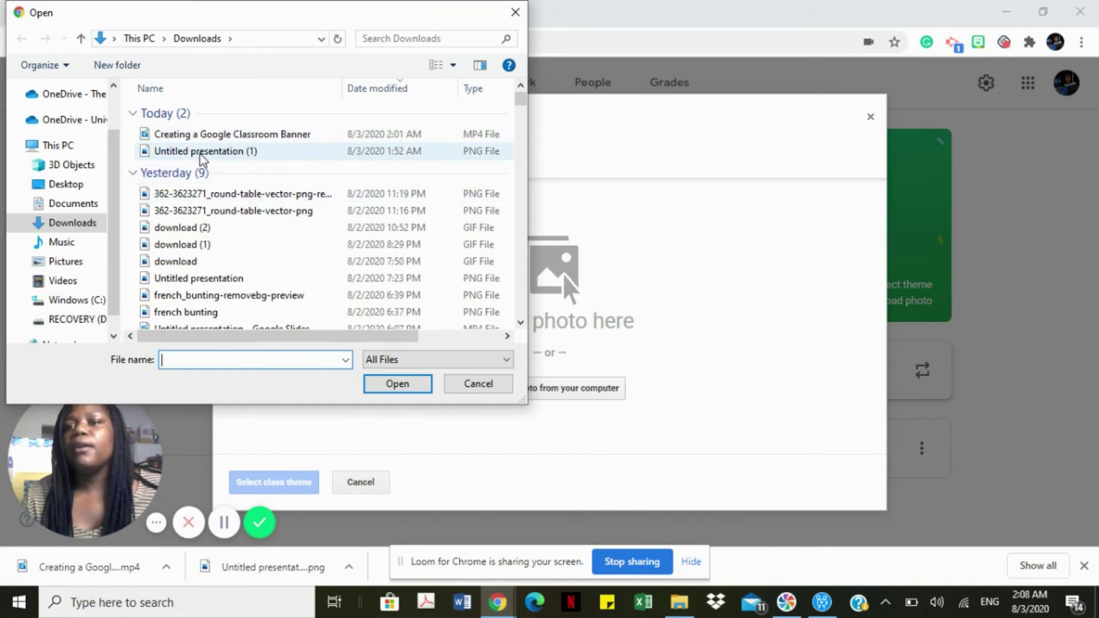
pyautogui.click(201, 152)
pyautogui.click(408, 392)
pyautogui.click(244, 486)
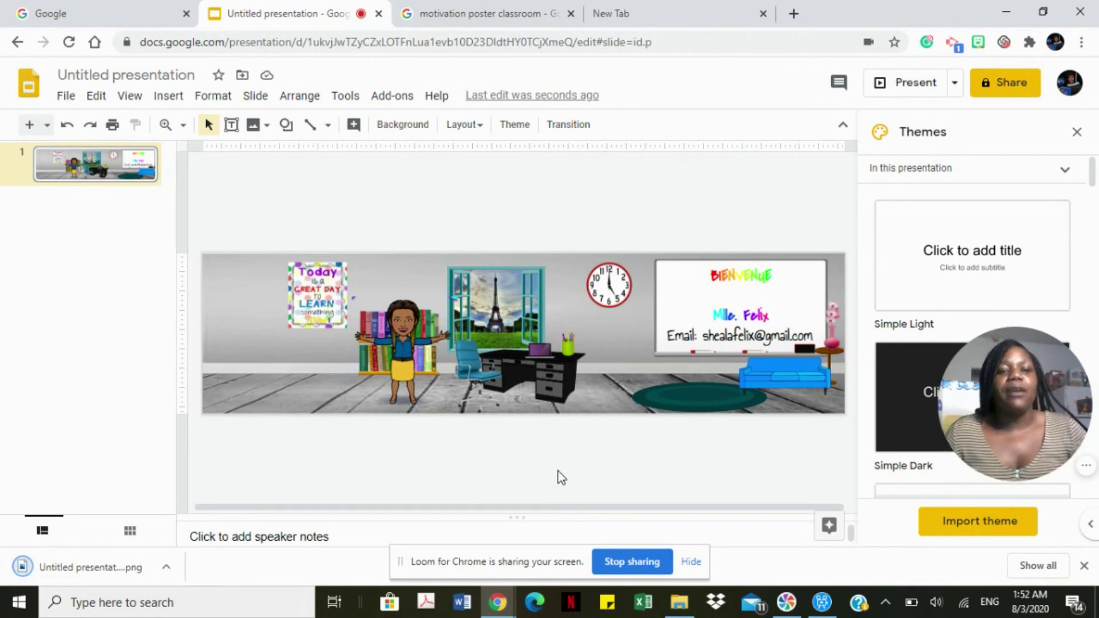